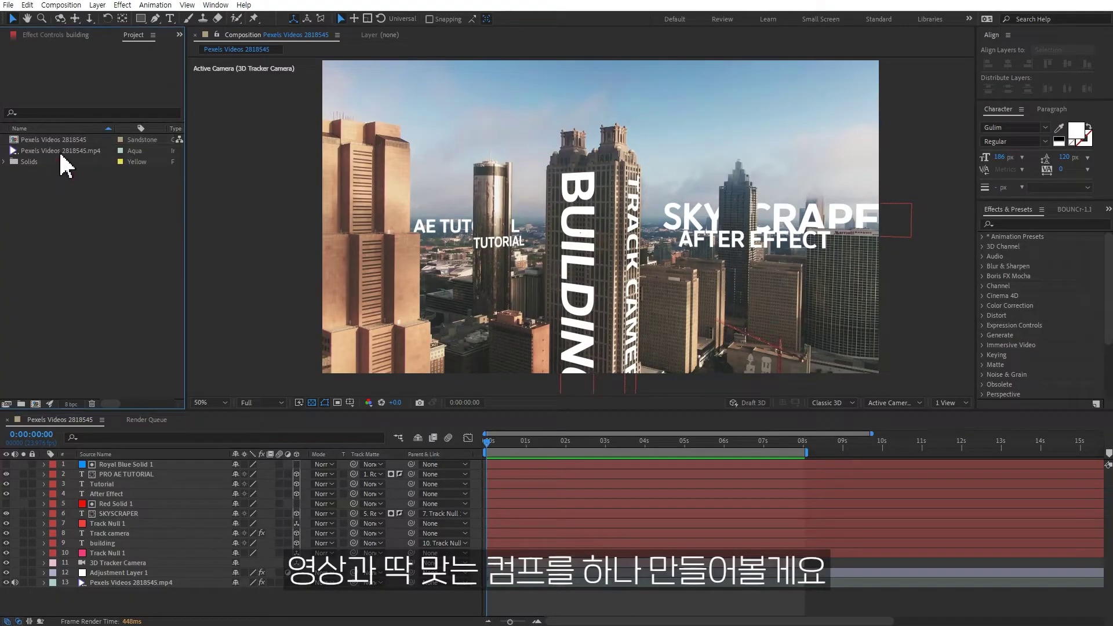
# - Build a composition from the city footage and trim the clip and work area to end at 6 seconds
pyautogui.click(45, 152)
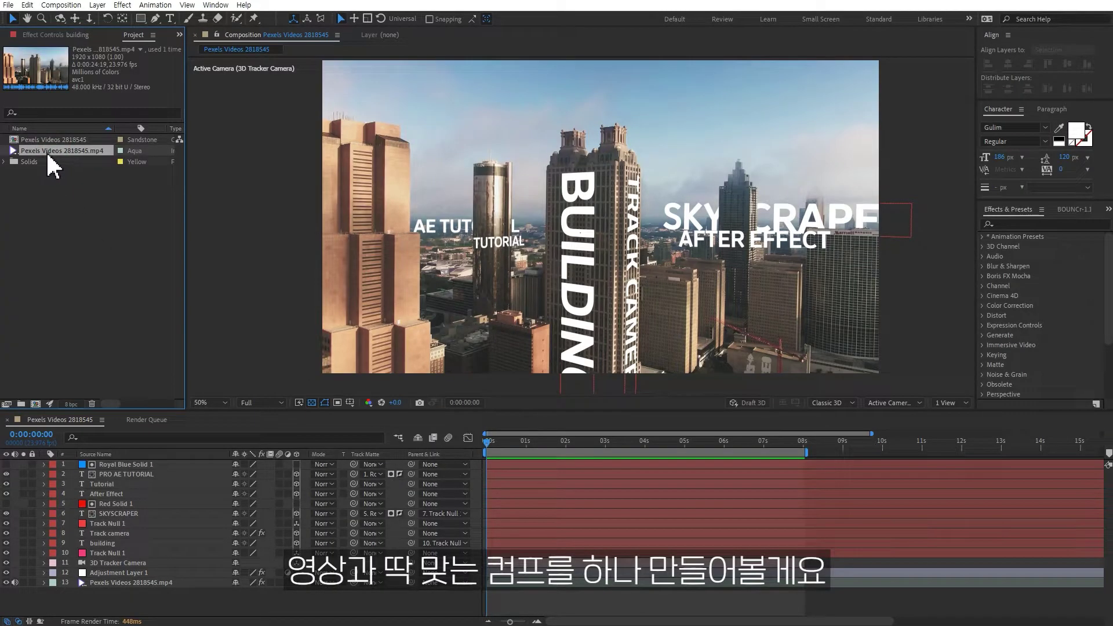
pyautogui.moveTo(48, 155)
pyautogui.mouseDown()
pyautogui.moveTo(47, 393)
pyautogui.moveTo(36, 404)
pyautogui.mouseUp()
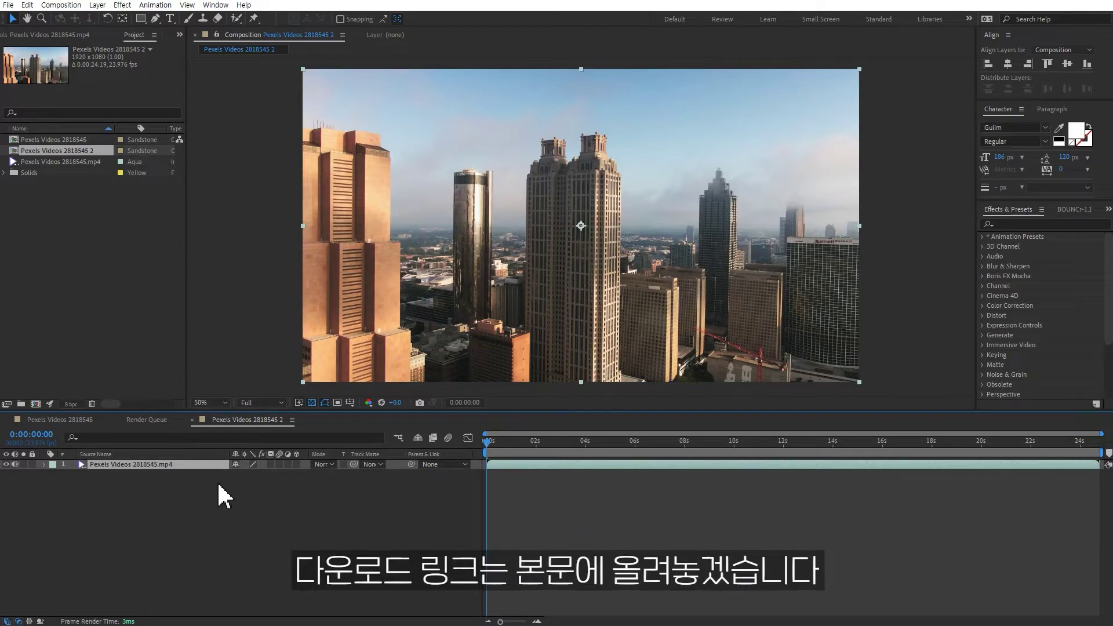
pyautogui.moveTo(493, 439)
pyautogui.mouseDown()
pyautogui.moveTo(1005, 462)
pyautogui.moveTo(635, 451)
pyautogui.moveTo(635, 441)
pyautogui.mouseUp()
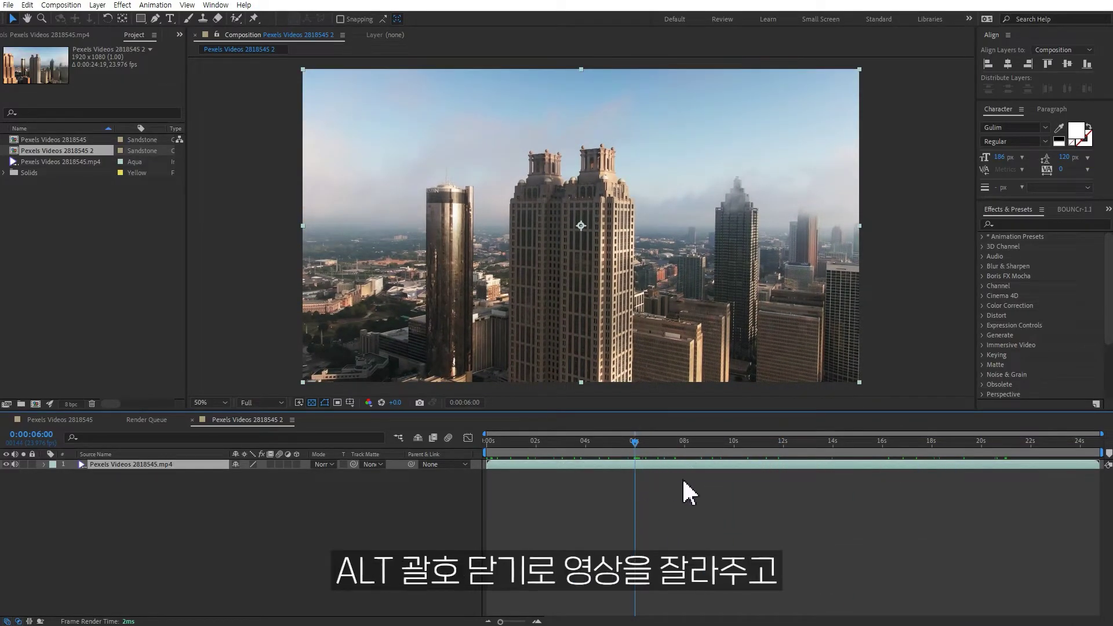
pyautogui.hotkey('alt', ']')
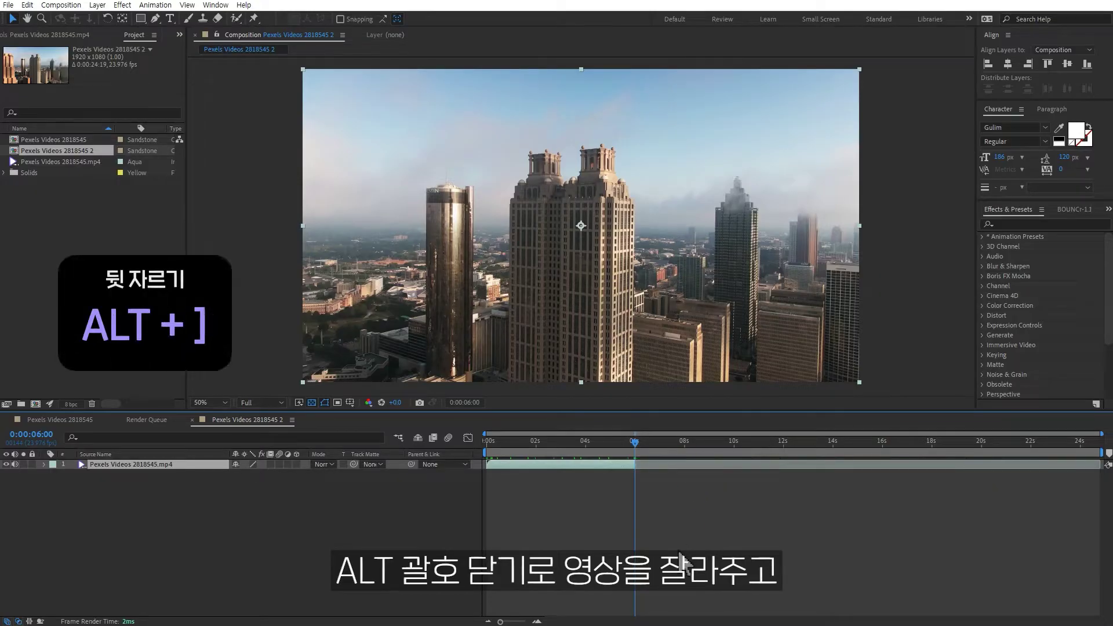
pyautogui.press('n')
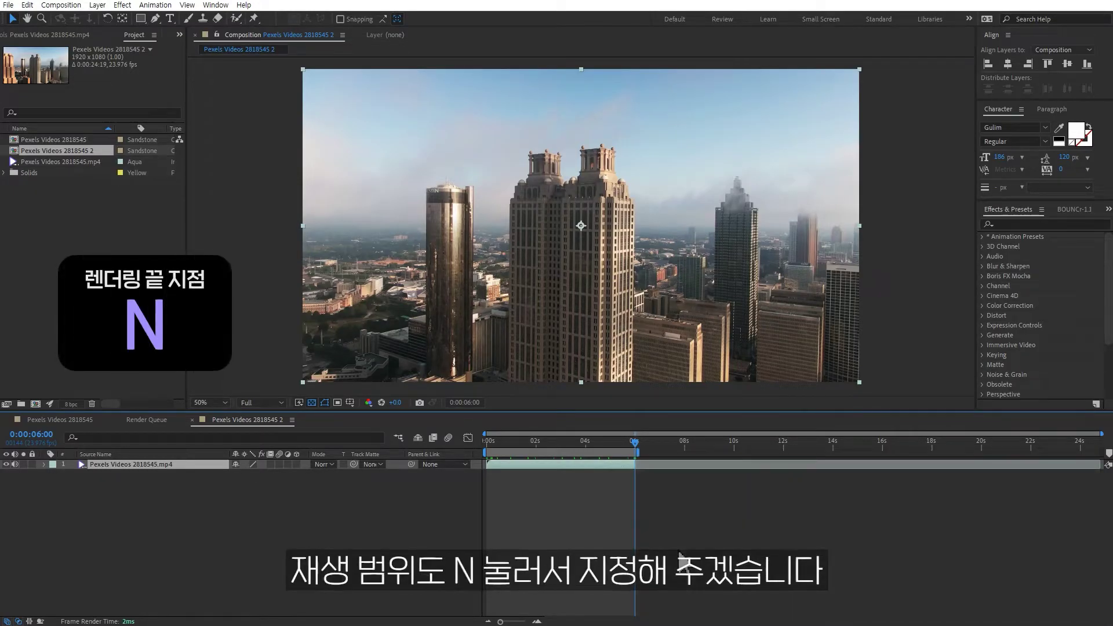
pyautogui.moveTo(624, 446); pyautogui.dragTo(474, 450)
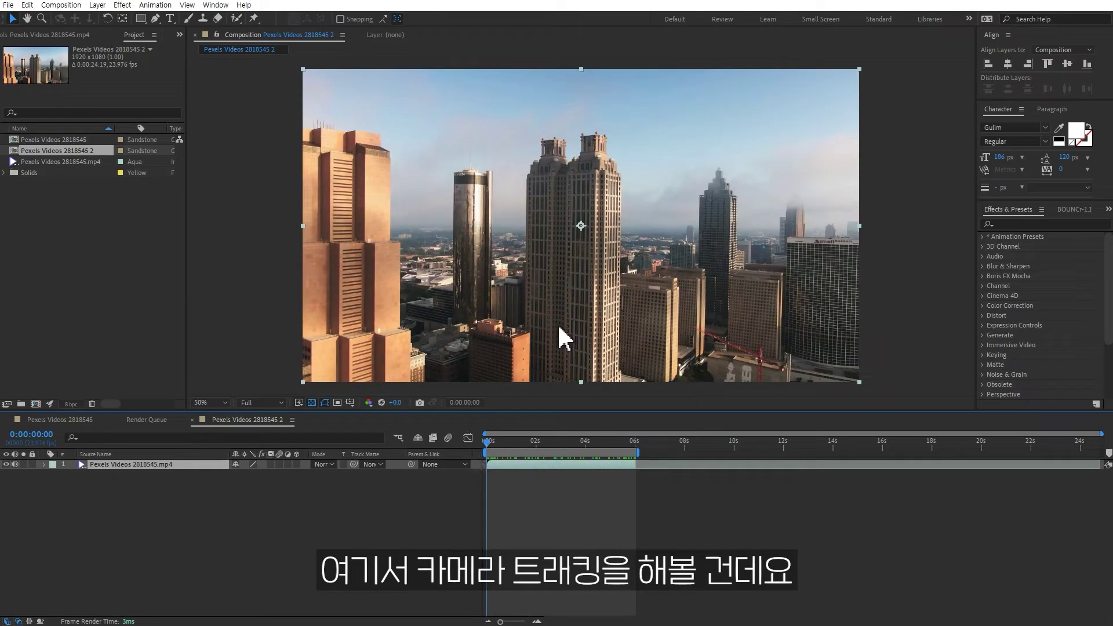
# - Run the 3D Camera Tracker on the city clip from the Tracker panel and review the solved points
pyautogui.click(216, 4)
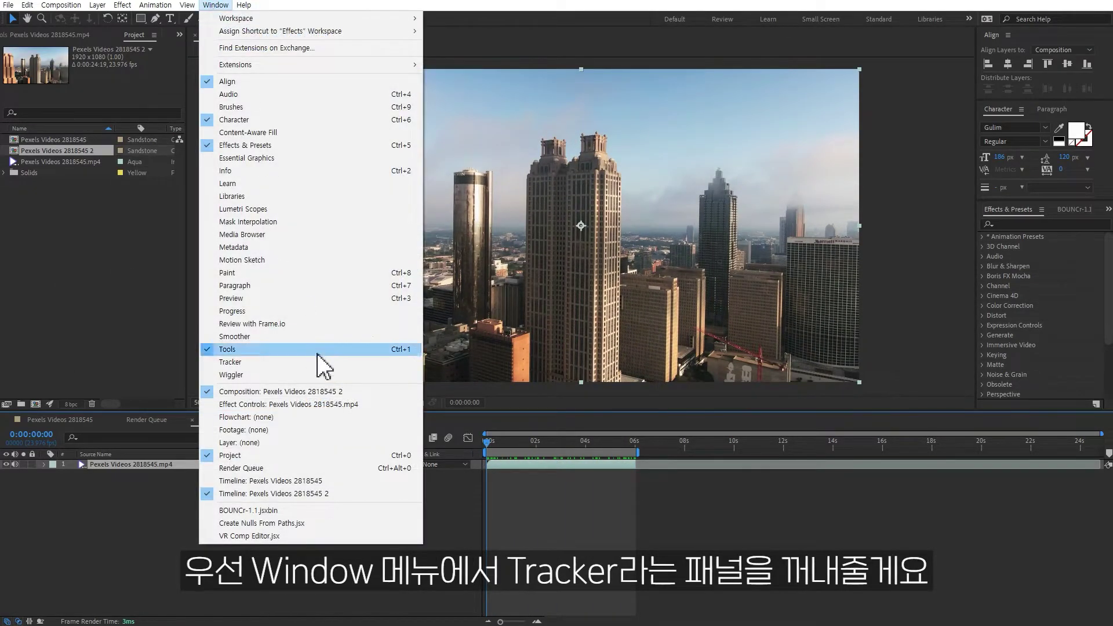
pyautogui.click(231, 362)
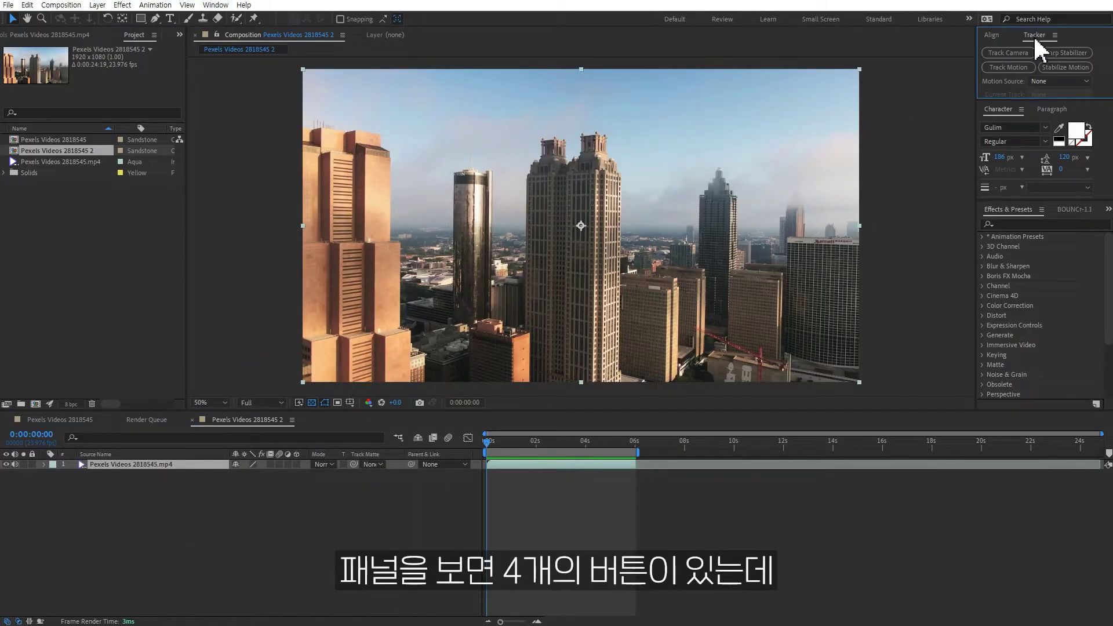
pyautogui.moveTo(1037, 101); pyautogui.dragTo(1037, 205)
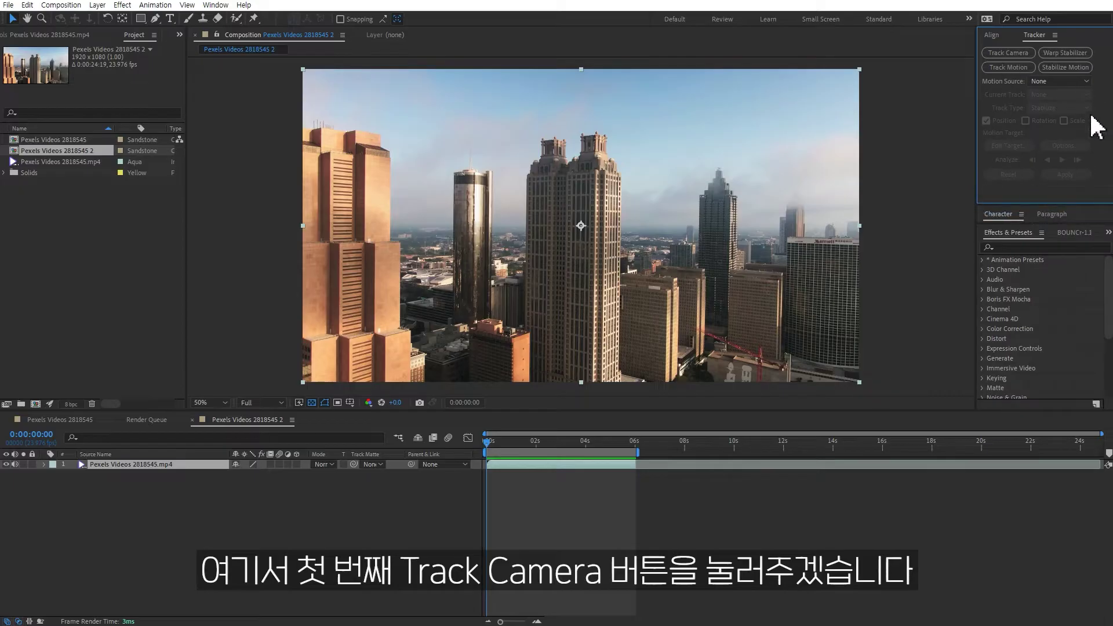
pyautogui.click(1005, 52)
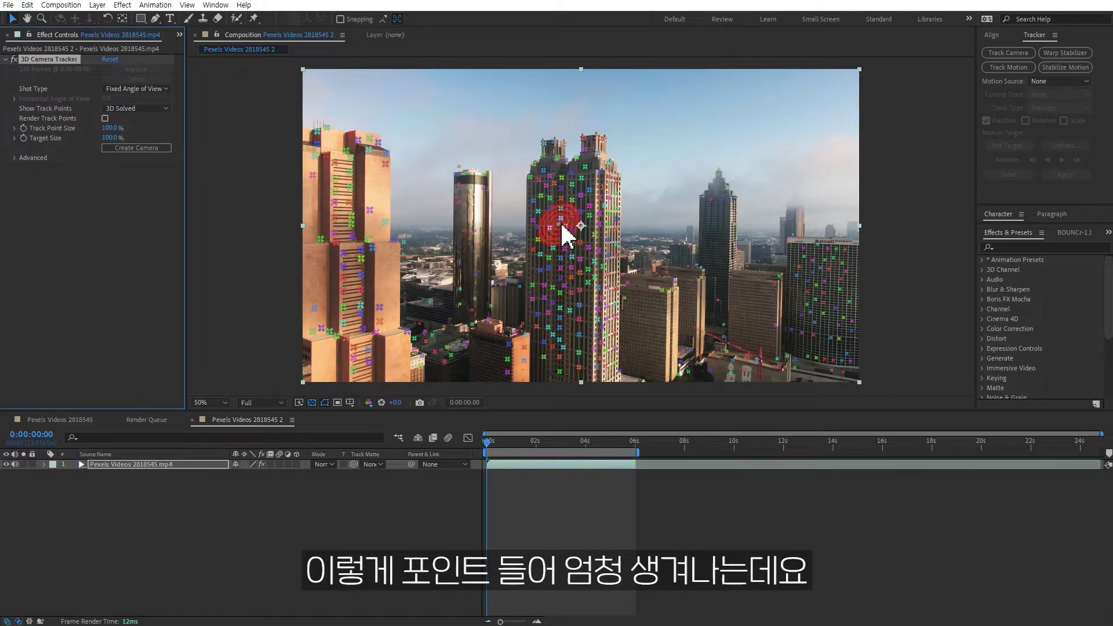
pyautogui.moveTo(509, 442)
pyautogui.mouseDown()
pyautogui.moveTo(632, 448)
pyautogui.moveTo(442, 463)
pyautogui.mouseUp()
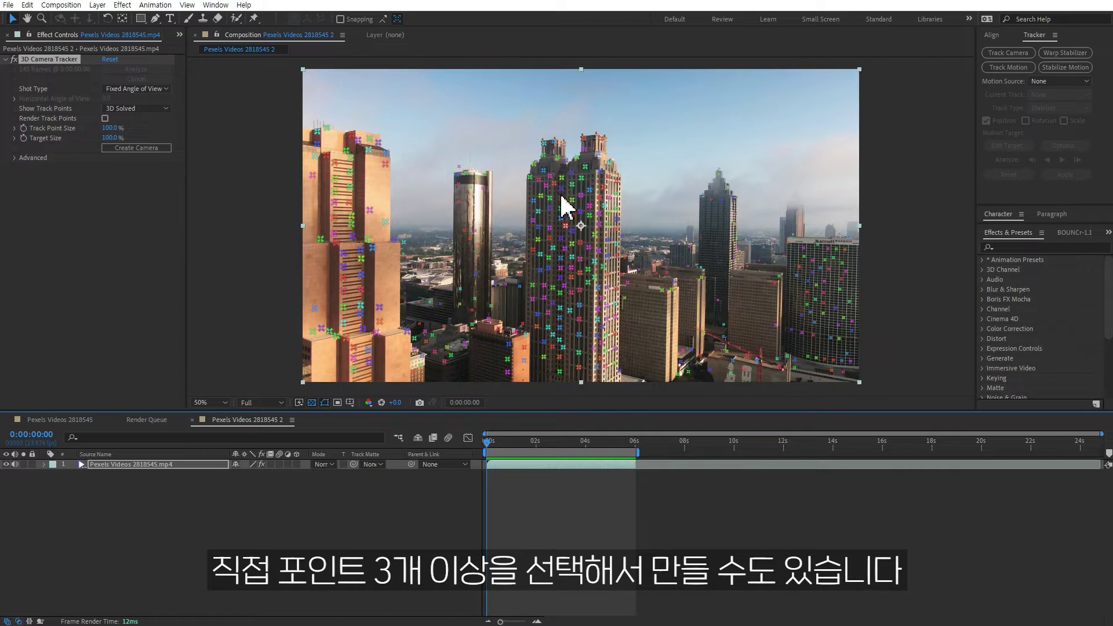
# - Pick four track points on the central tower and create Track Null 1 and a 3D Tracker Camera
pyautogui.keyDown('ctrl'); pyautogui.click(540, 178); pyautogui.keyUp('ctrl')
pyautogui.keyDown('ctrl'); pyautogui.click(582, 178); pyautogui.keyUp('ctrl')
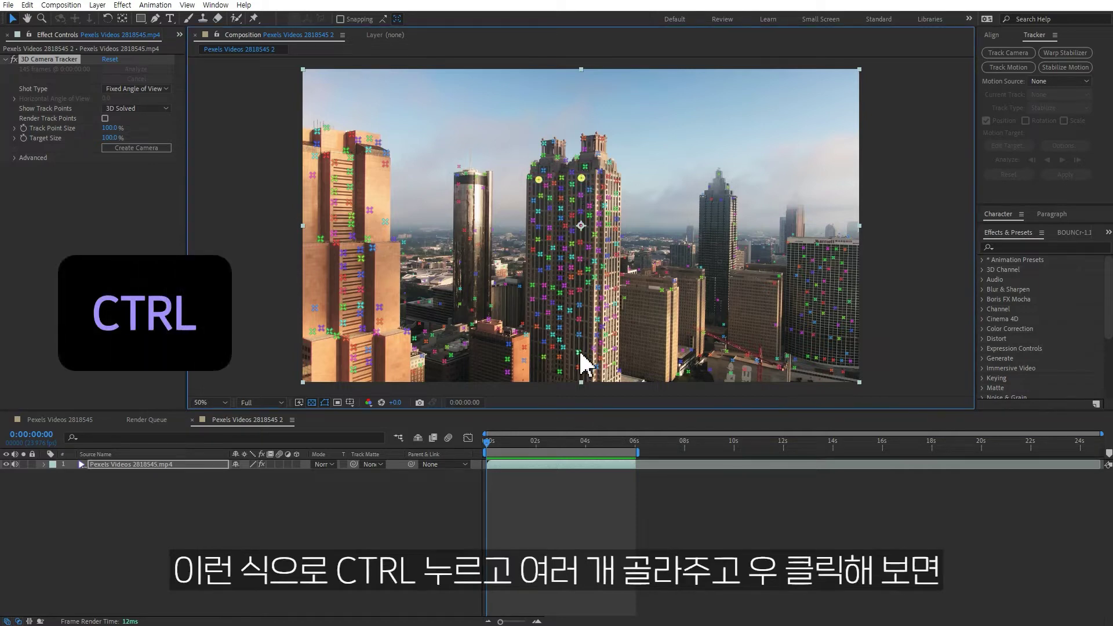
pyautogui.keyDown('ctrl'); pyautogui.click(579, 352); pyautogui.keyUp('ctrl')
pyautogui.keyDown('ctrl'); pyautogui.click(537, 327); pyautogui.keyUp('ctrl')
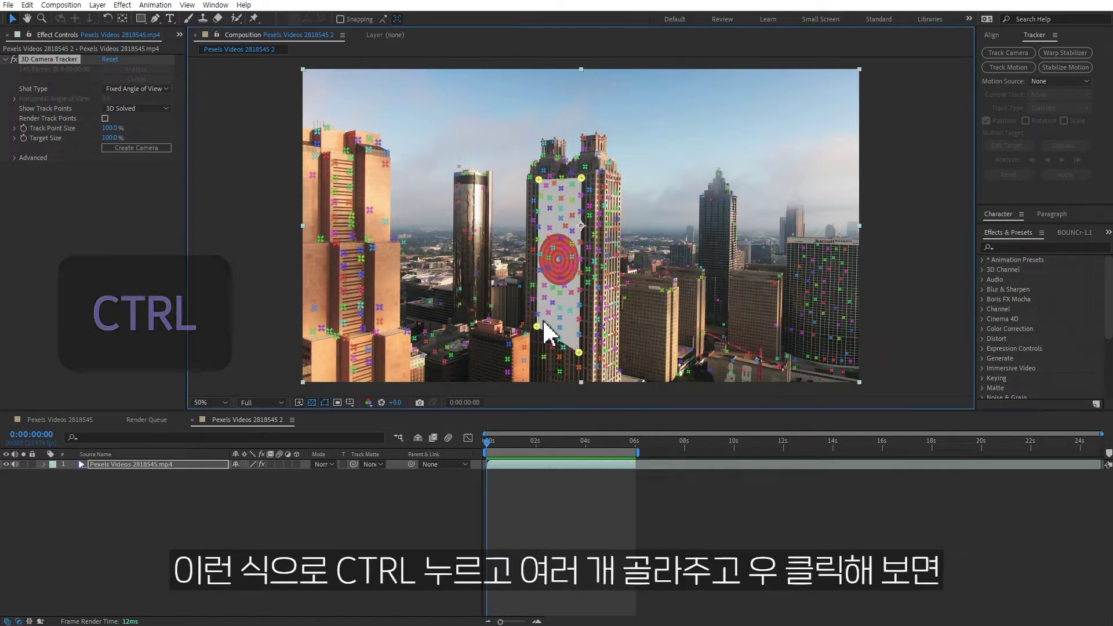
pyautogui.rightClick(556, 262)
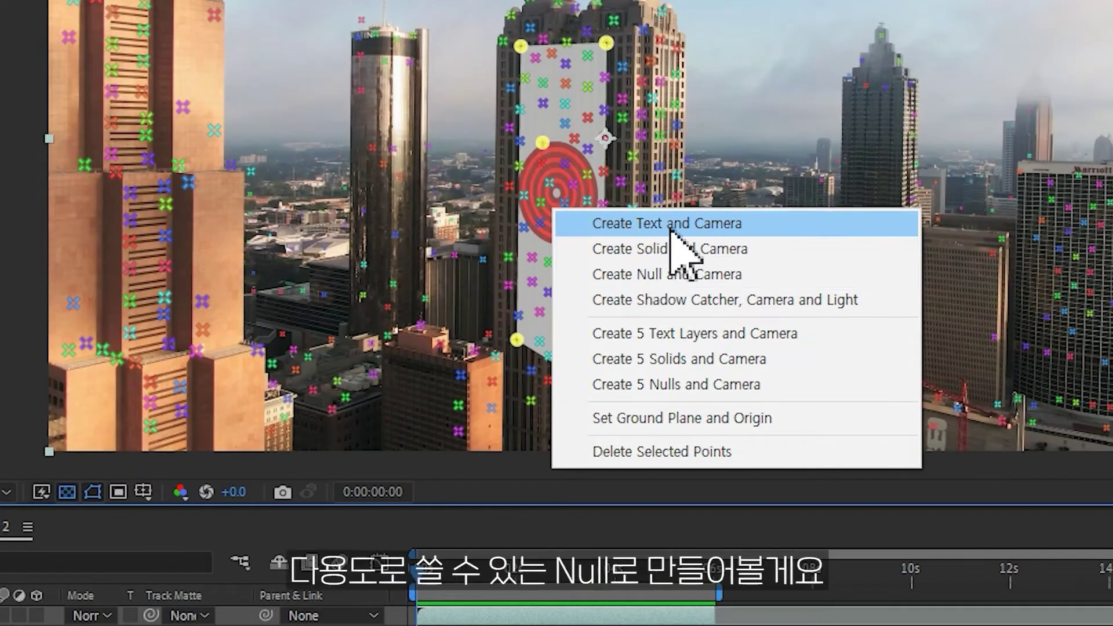
pyautogui.click(647, 280)
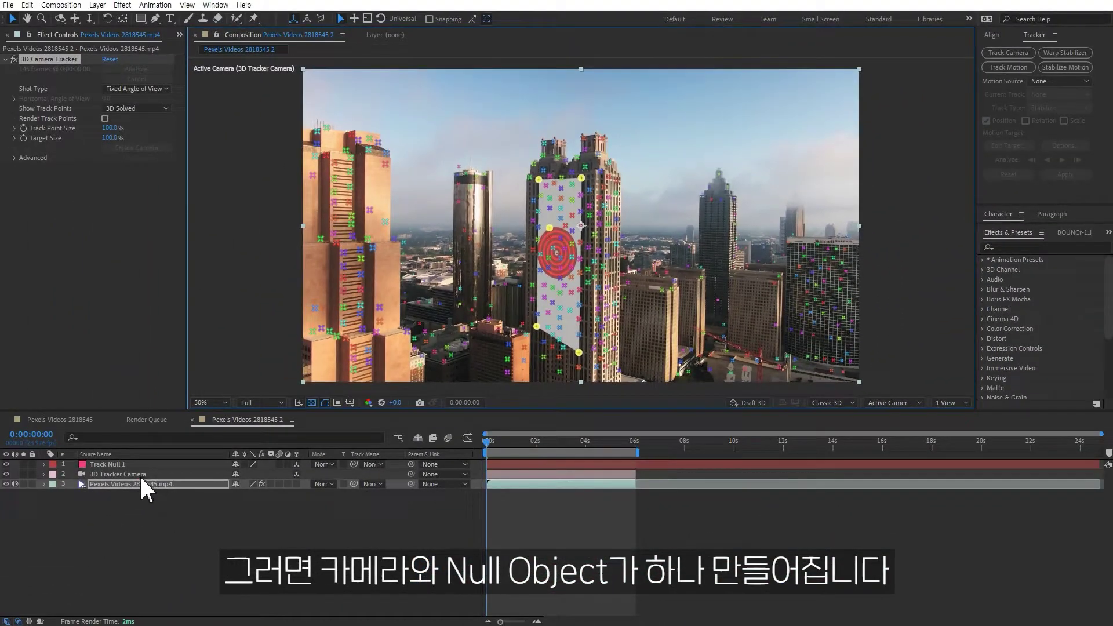
pyautogui.click(113, 474)
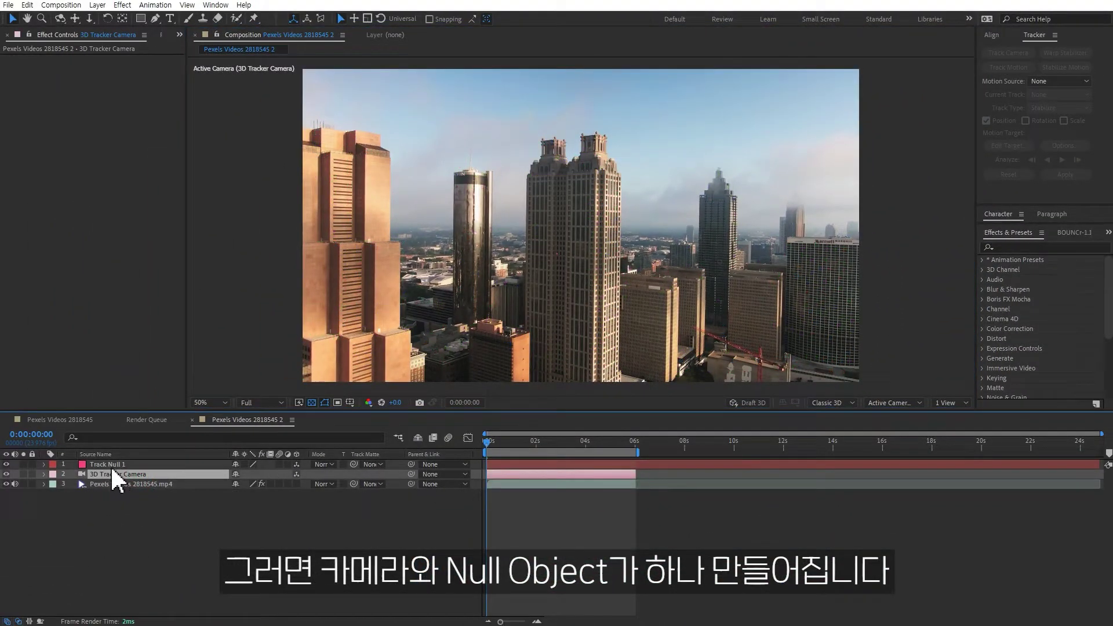
# - Add a new text layer reading 'BUILDING'
pyautogui.click(113, 466)
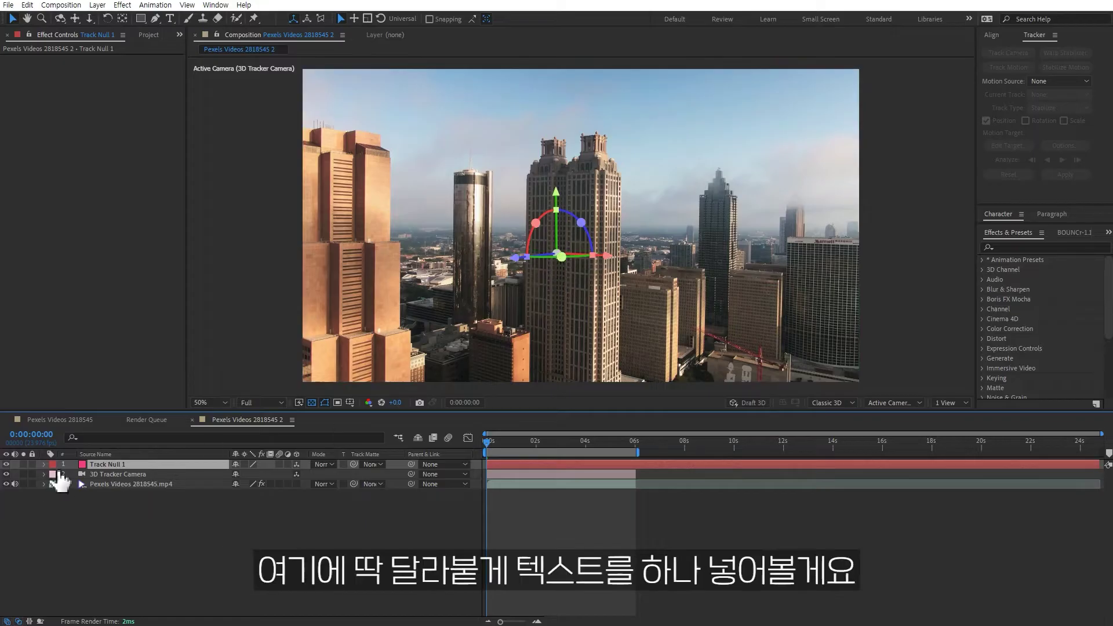
pyautogui.click(268, 569)
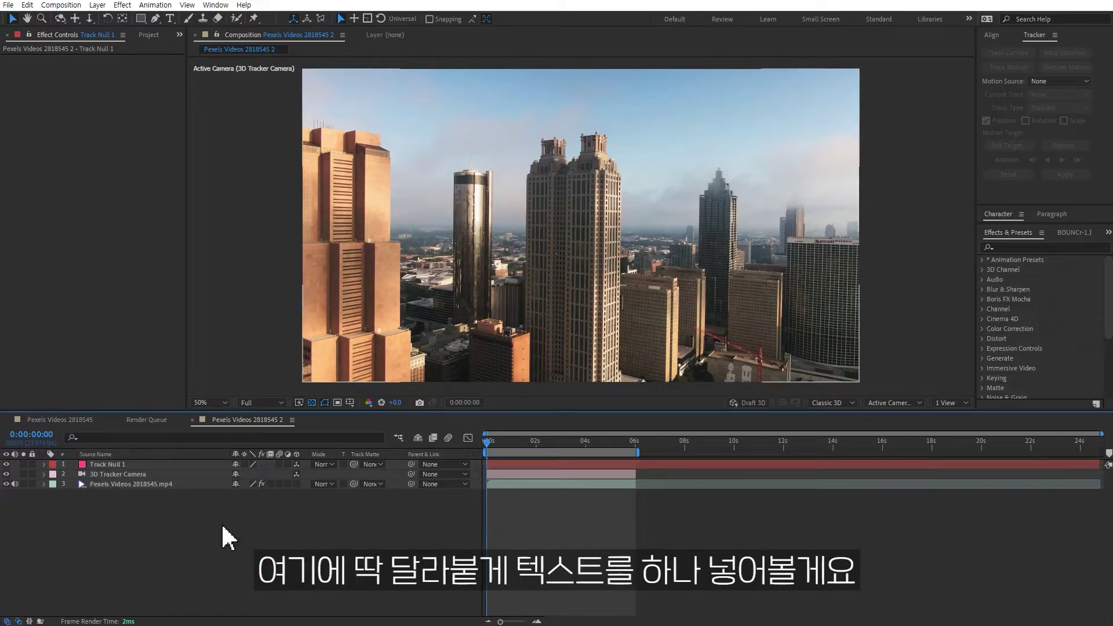
pyautogui.rightClick(177, 530)
pyautogui.moveTo(227, 387)
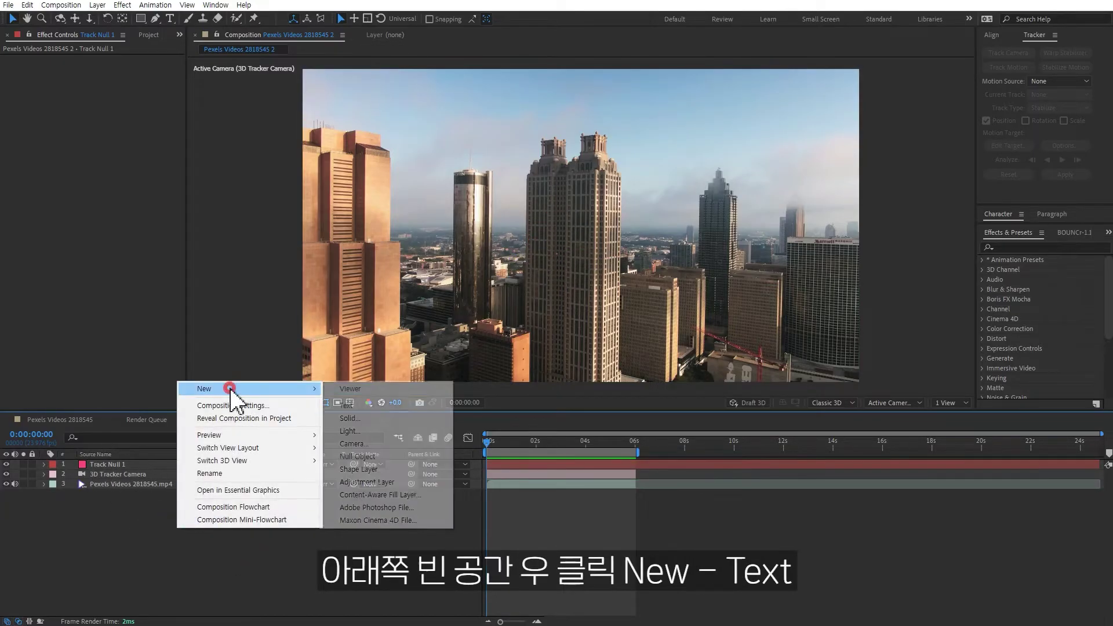
pyautogui.click(386, 406)
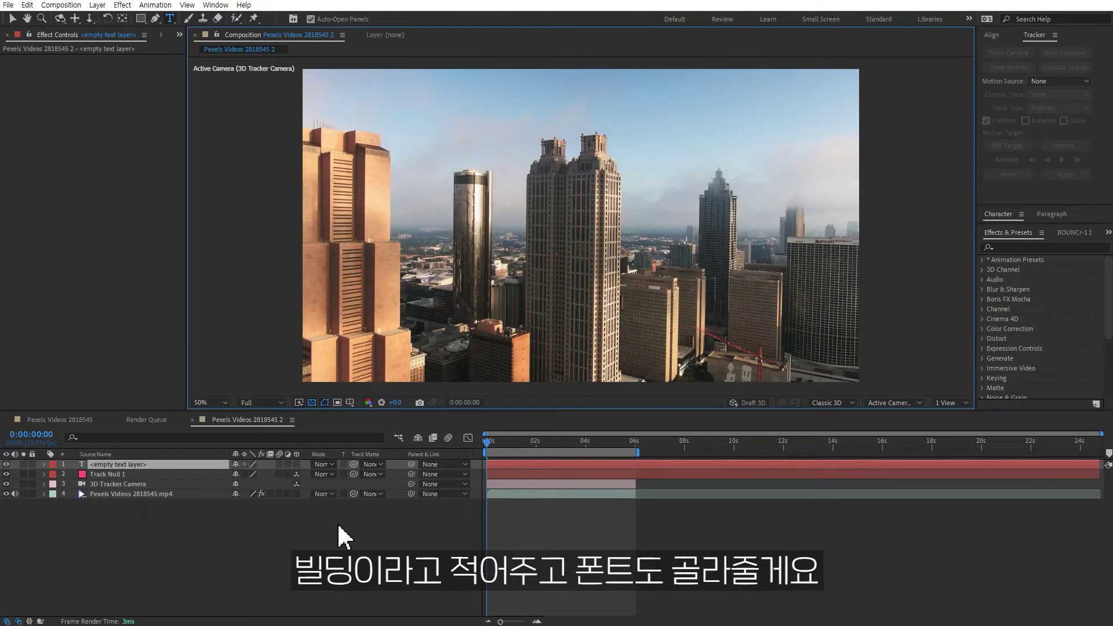
pyautogui.write('BUILDING')
# - Set the BUILDING text's font to Sandoll Nemony2 04 Basic Bd
pyautogui.hotkey('ctrl', 'a')
pyautogui.click(1052, 215)
pyautogui.moveTo(1024, 224); pyautogui.dragTo(1024, 261)
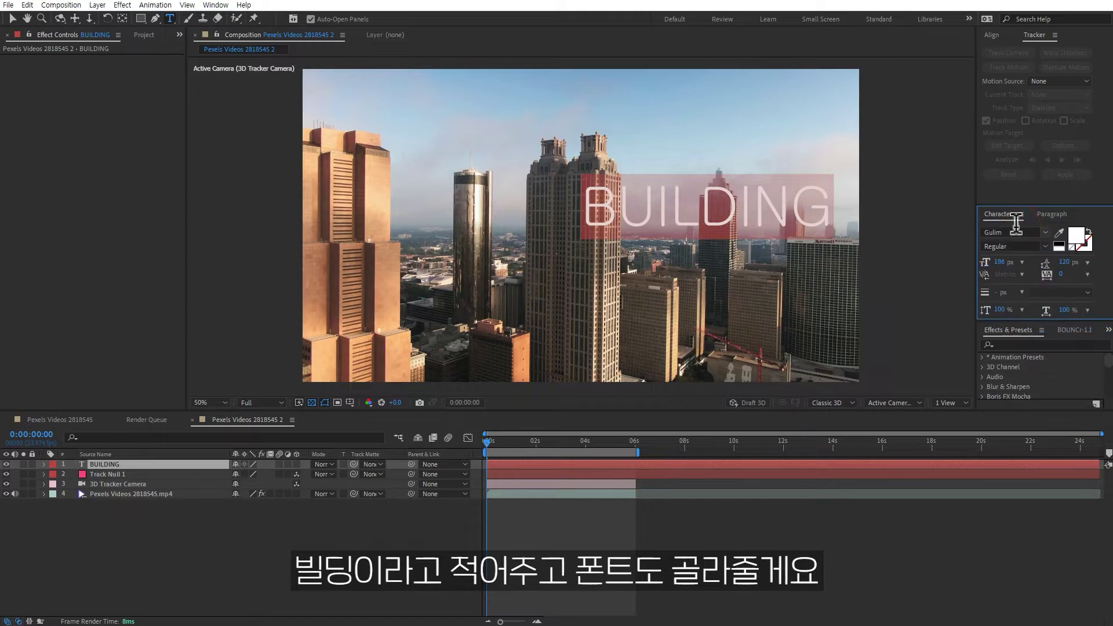
pyautogui.click(1009, 232)
pyautogui.write('nemo')
pyautogui.click(1078, 303)
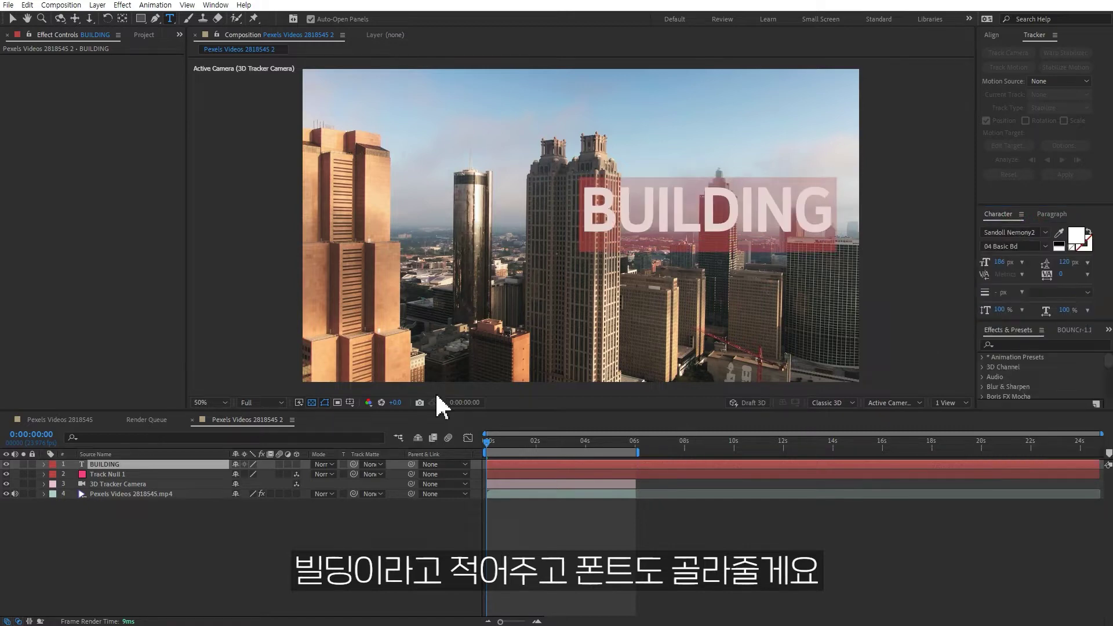
pyautogui.click(12, 18)
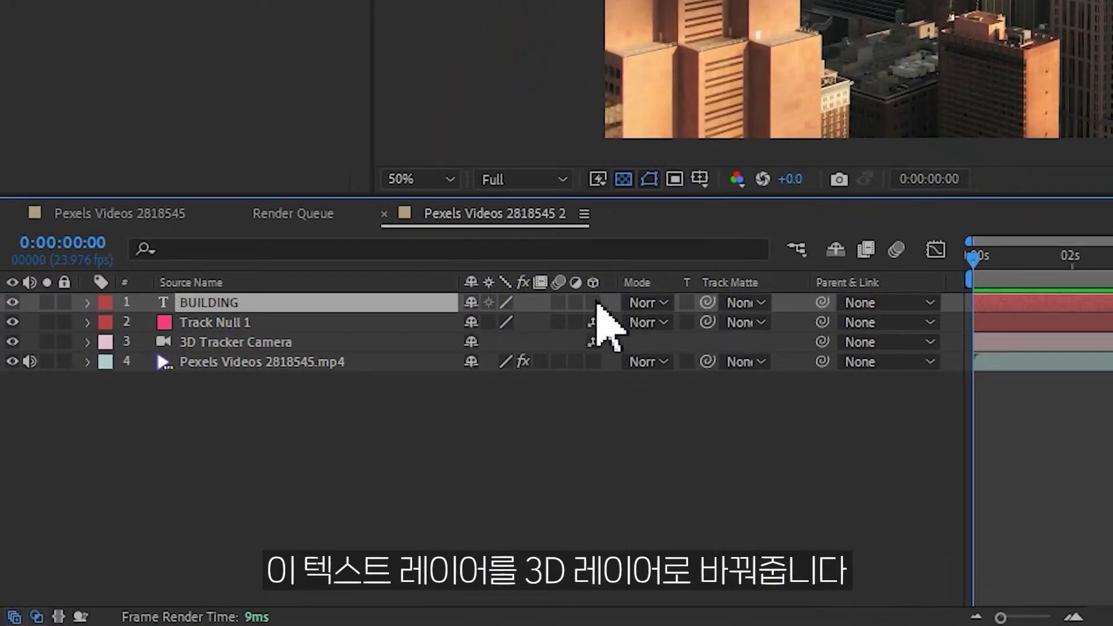
# - Make BUILDING a 3D layer parented to Track Null 1
pyautogui.click(297, 465)
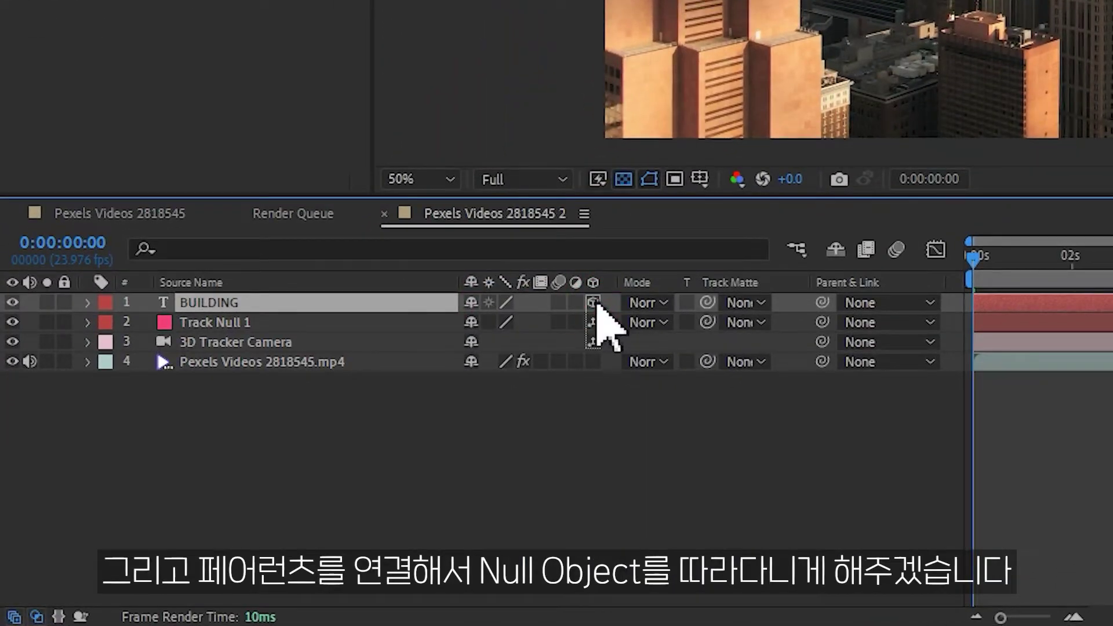
pyautogui.click(822, 303)
pyautogui.moveTo(825, 308); pyautogui.dragTo(324, 324)
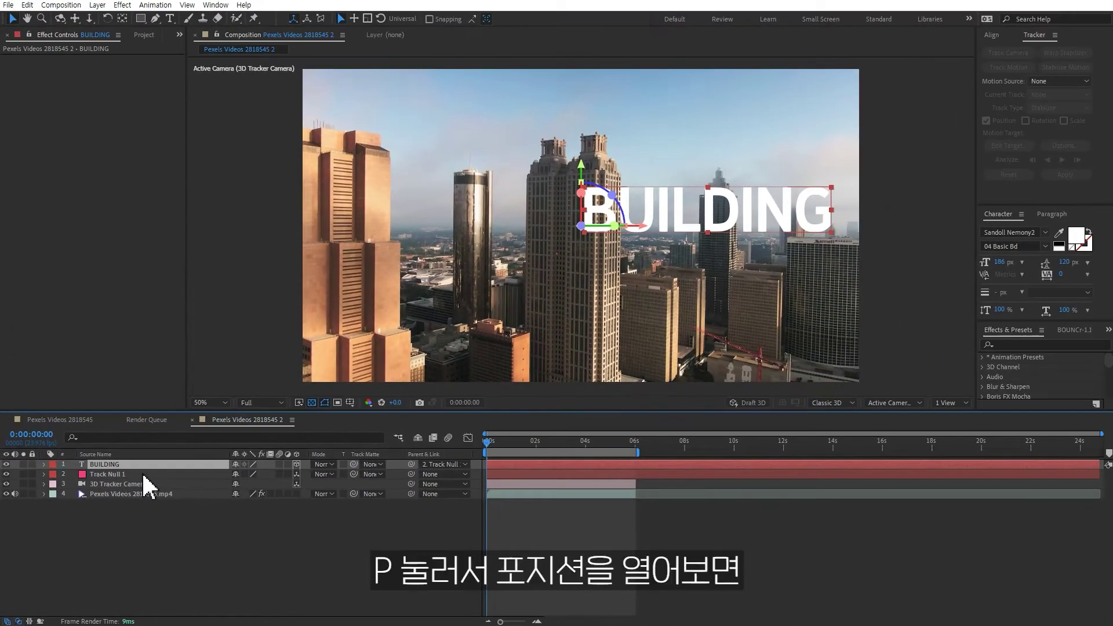
# - Set BUILDING's first and third Position values to 0
pyautogui.press('p')
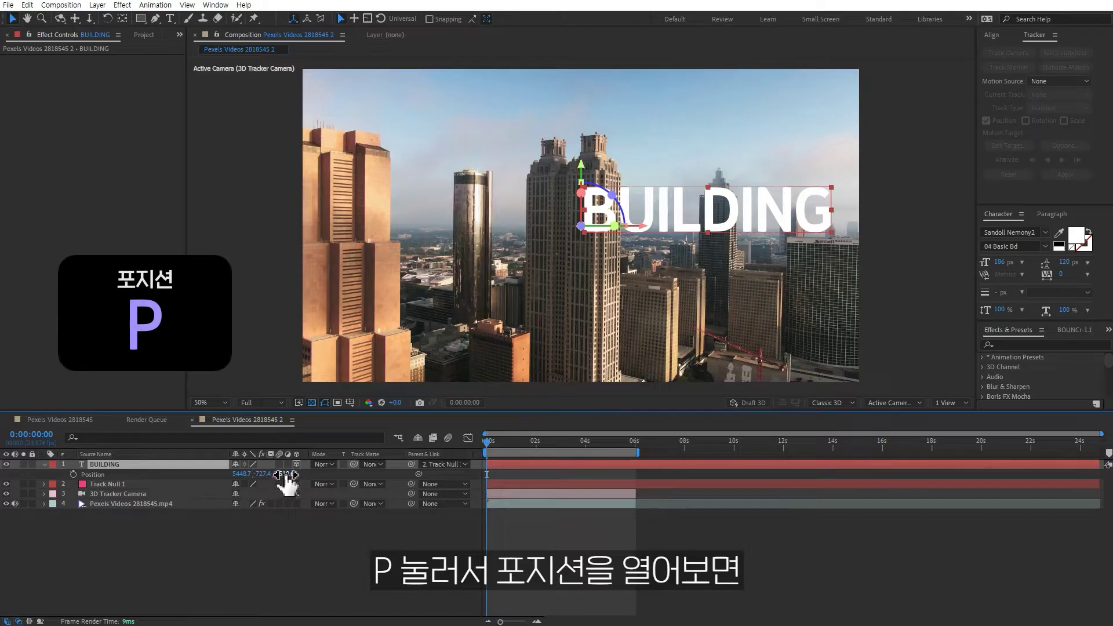
pyautogui.click(248, 474)
pyautogui.write('0')
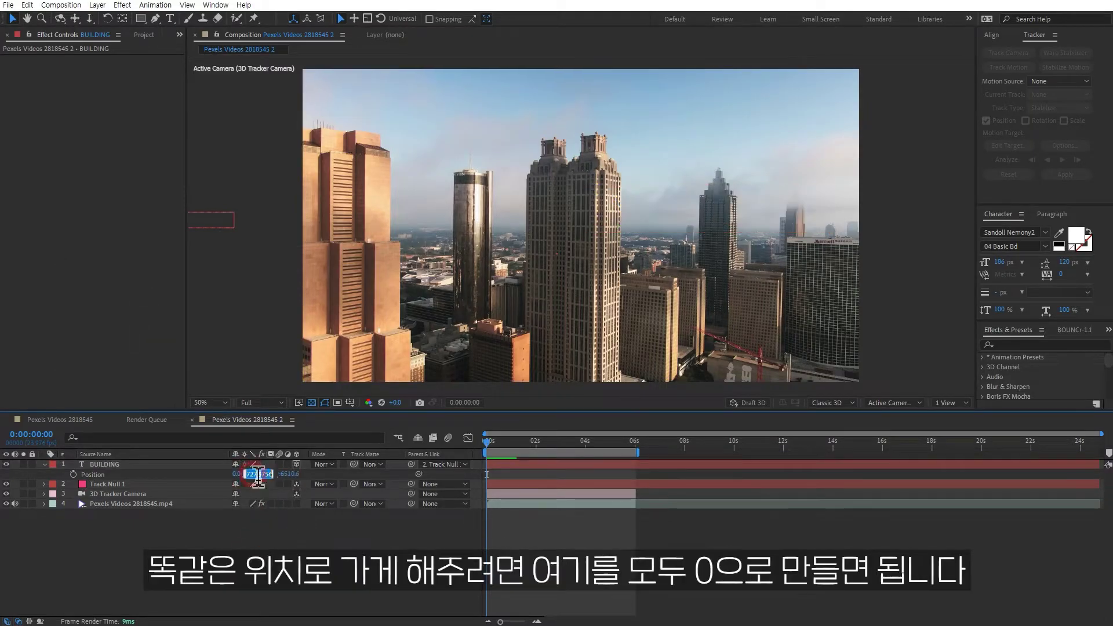
pyautogui.click(265, 476)
pyautogui.write('0.0,0.0,0.0')
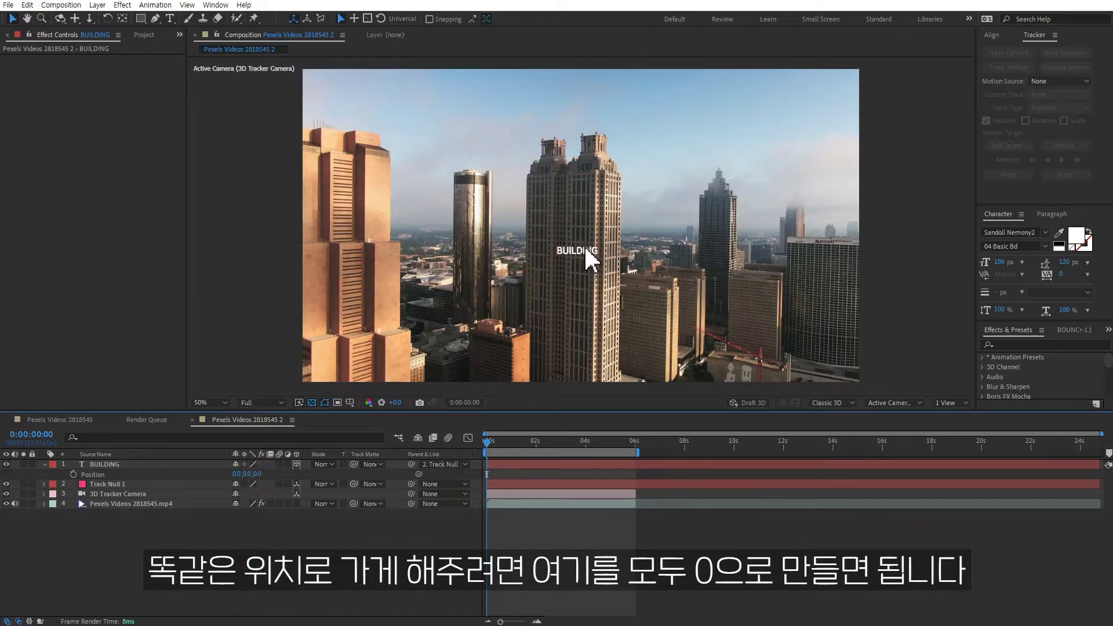
# - Reset BUILDING's Orientation values to 0, 0, 0
pyautogui.click(207, 464)
pyautogui.press('r')
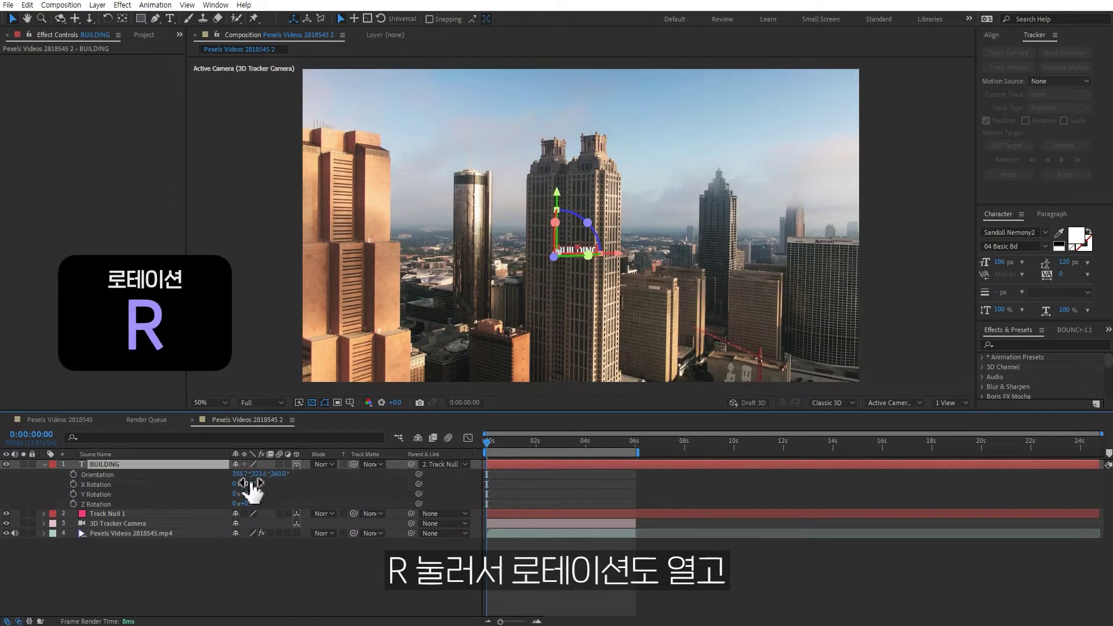
pyautogui.click(241, 474)
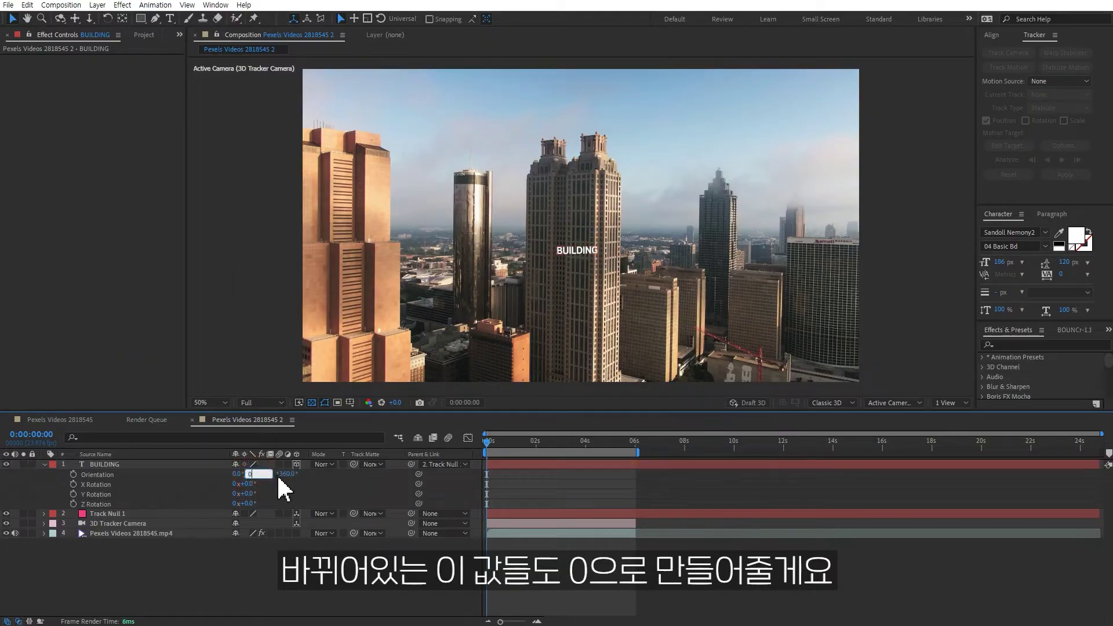
pyautogui.write('0')
pyautogui.click(319, 477)
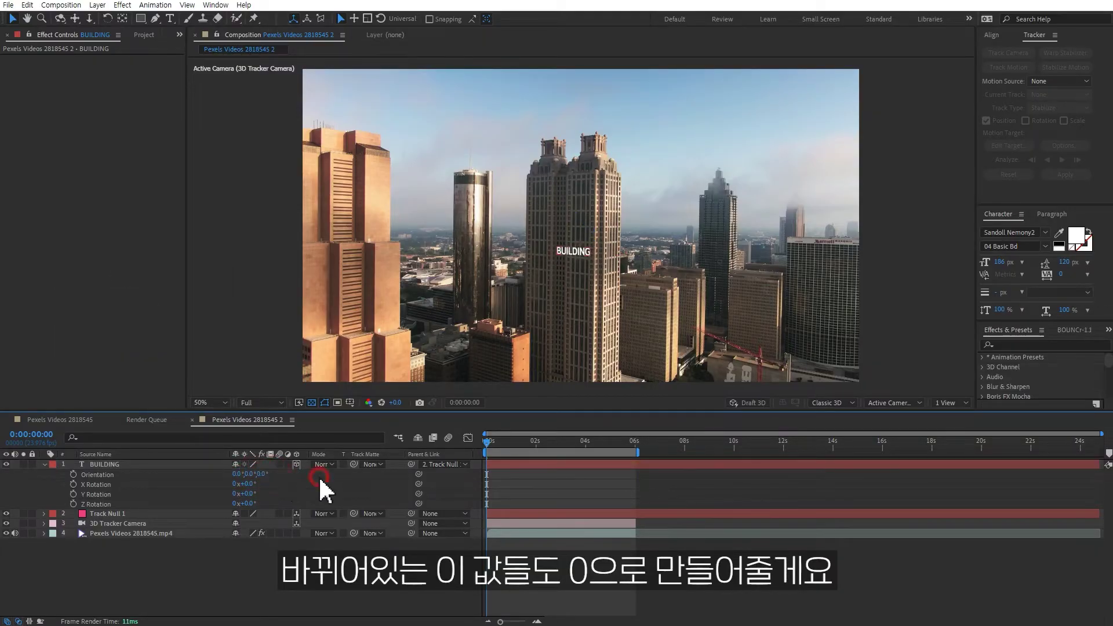
pyautogui.click(197, 467)
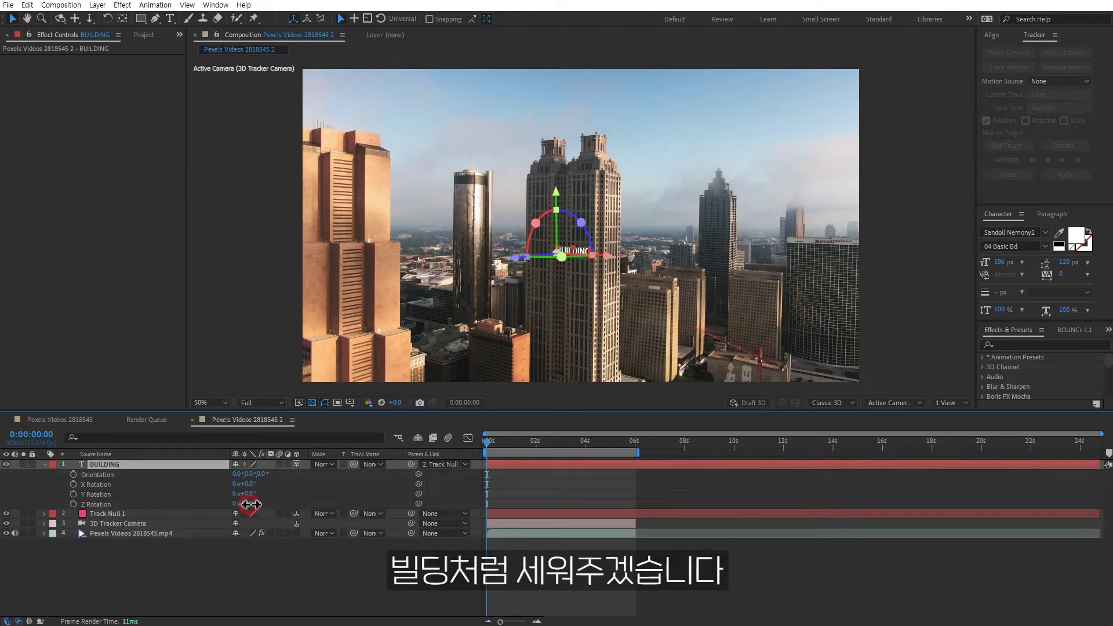
# - Rotate BUILDING 90° on Z, scale it up and move it up the central tower
pyautogui.moveTo(250, 504); pyautogui.dragTo(294, 507)
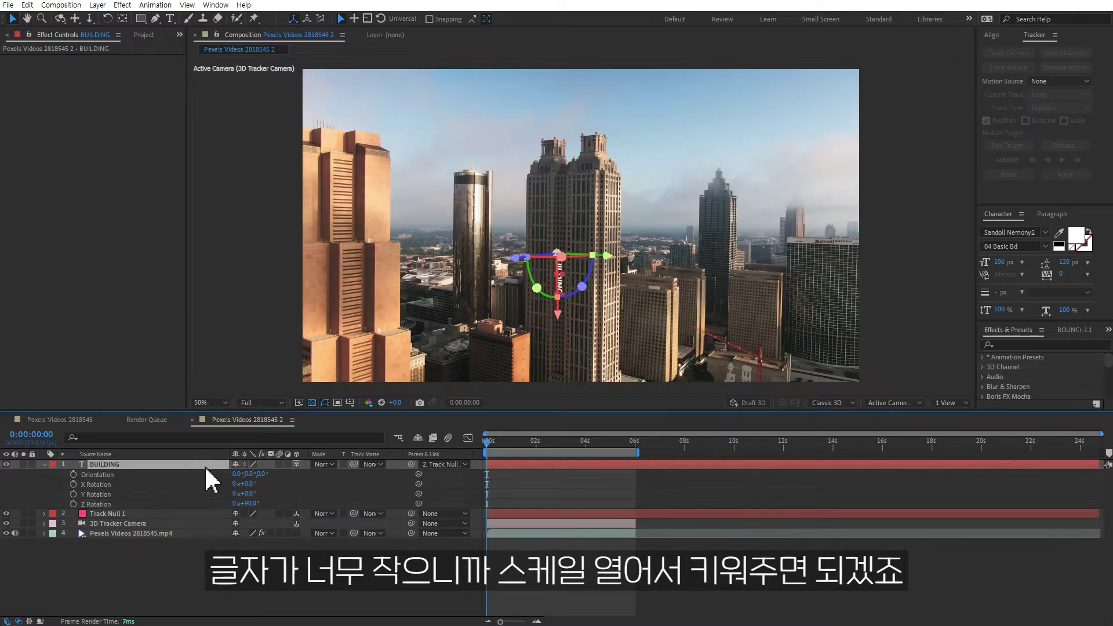
pyautogui.press('s')
pyautogui.moveTo(250, 475); pyautogui.dragTo(802, 508)
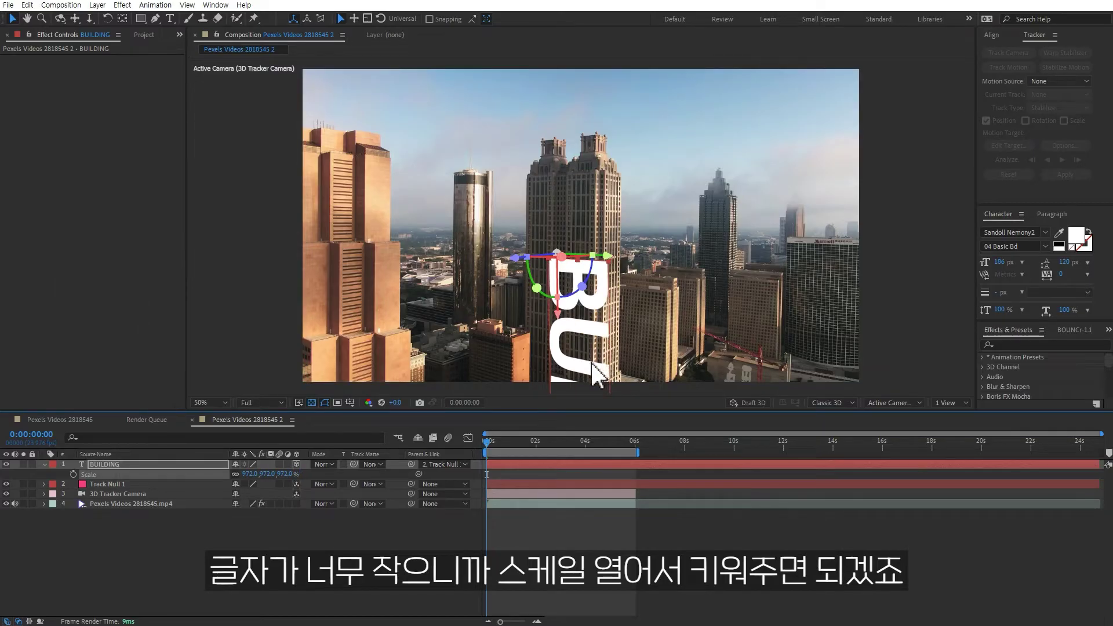
pyautogui.moveTo(558, 320); pyautogui.dragTo(585, 184)
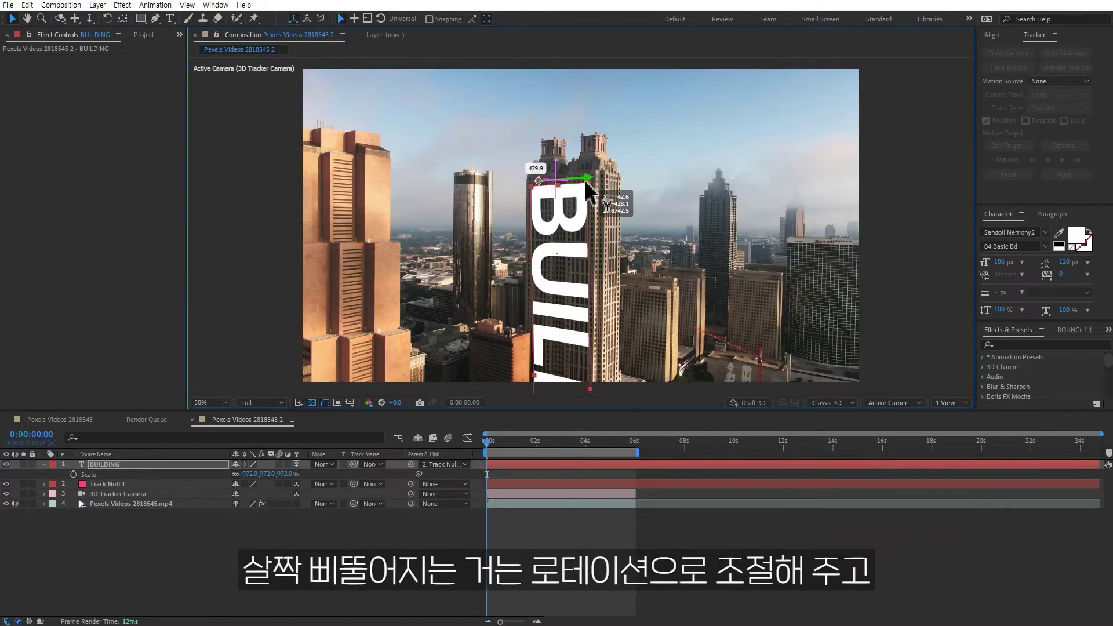
# - Straighten BUILDING slightly, set its Scale to 800% and nudge it into place on the tower
pyautogui.press('w')
pyautogui.press('r')
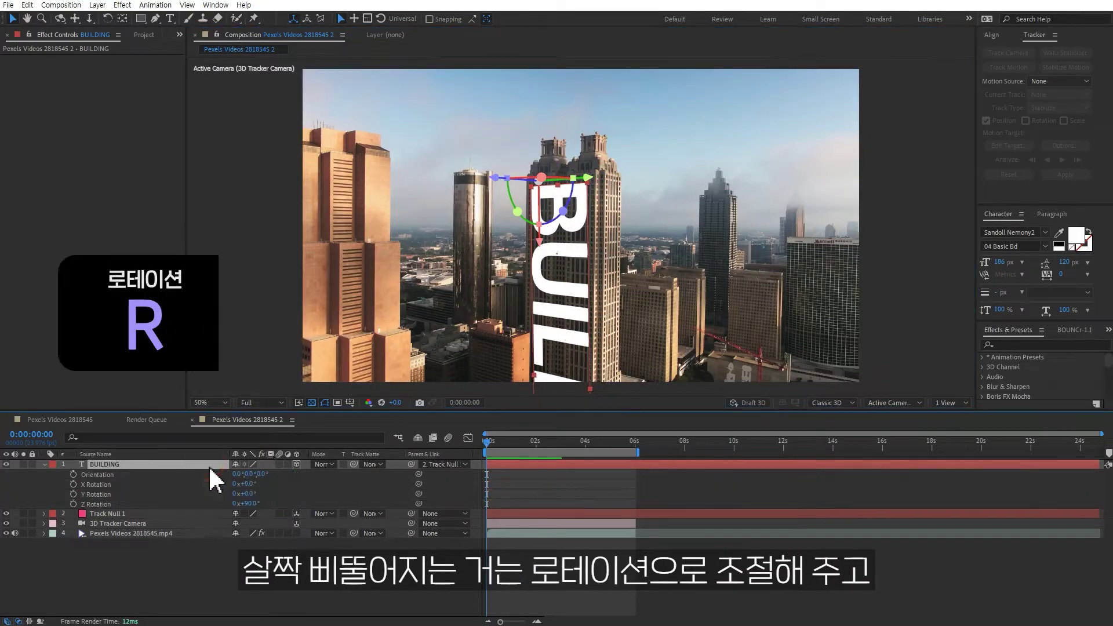
pyautogui.moveTo(247, 504); pyautogui.dragTo(254, 504)
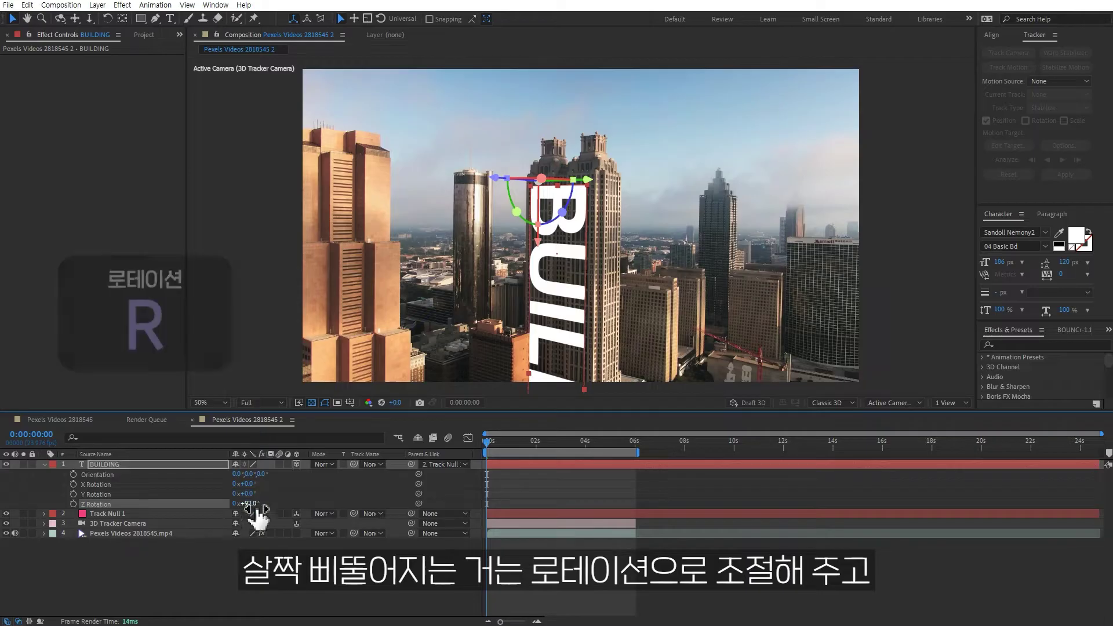
pyautogui.press('s')
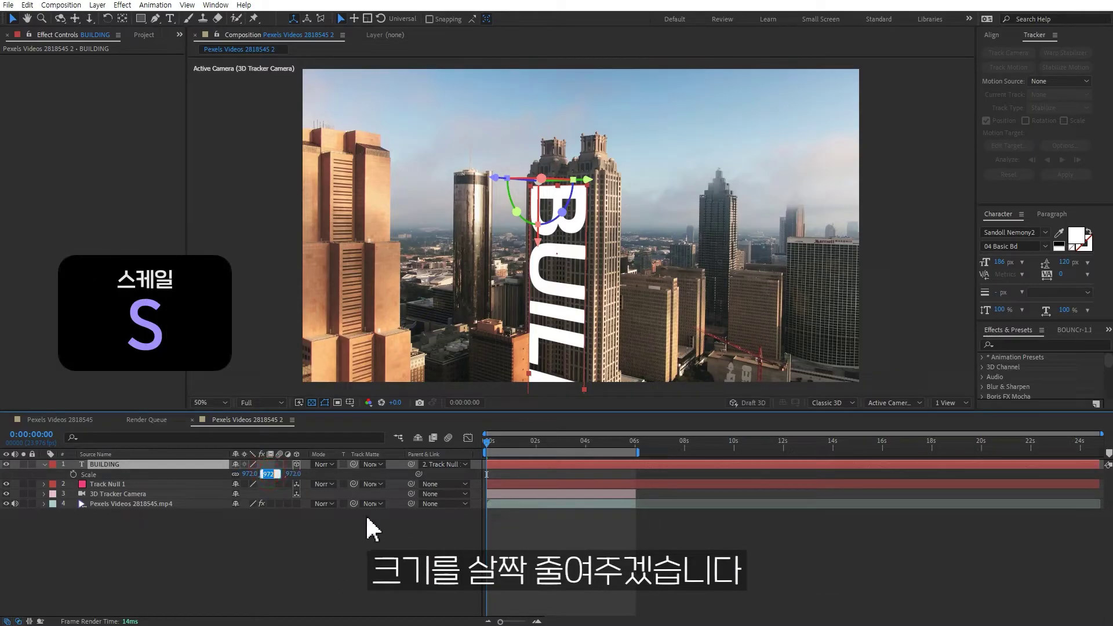
pyautogui.write('00')
pyautogui.press('Return')
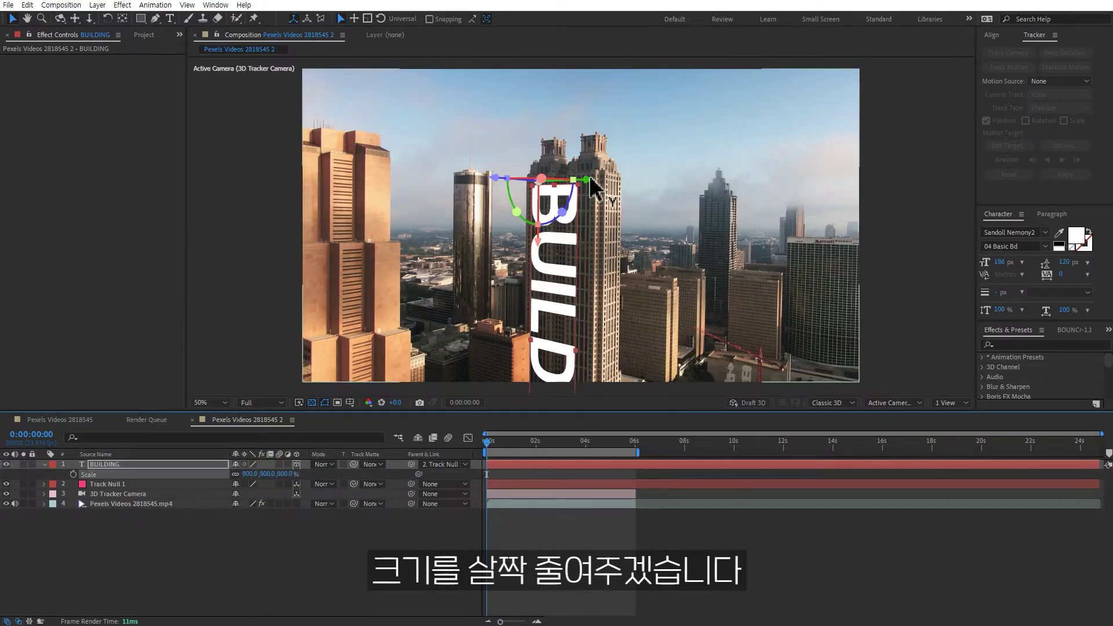
pyautogui.moveTo(588, 180); pyautogui.dragTo(596, 188)
# - Preview the tracked BUILDING text and select the city footage layer
pyautogui.click(671, 579)
pyautogui.press('space')
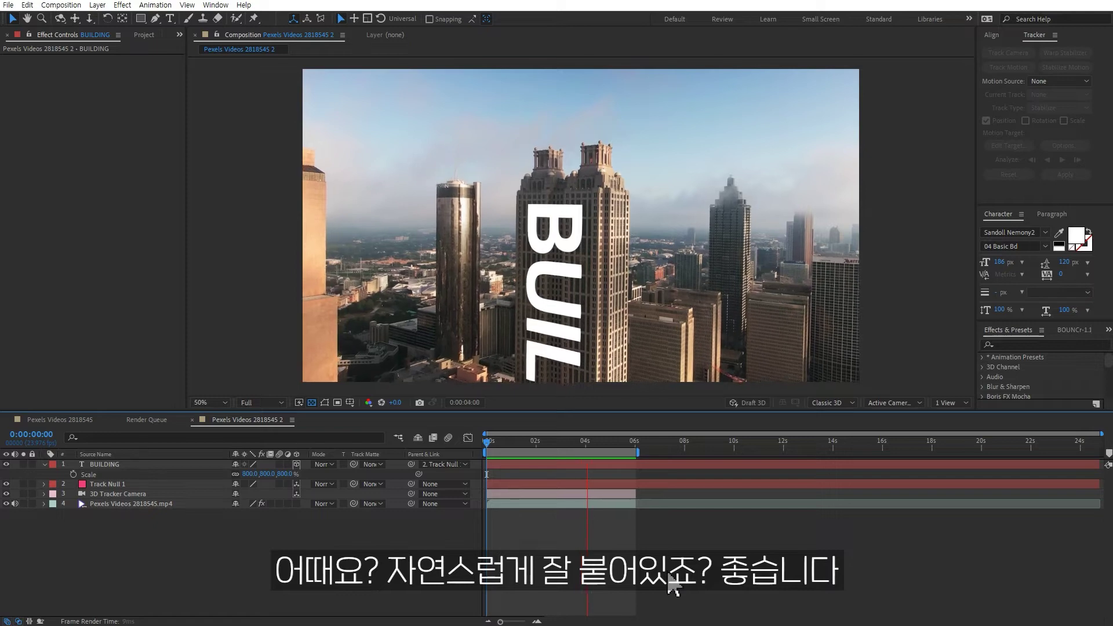
pyautogui.press('space')
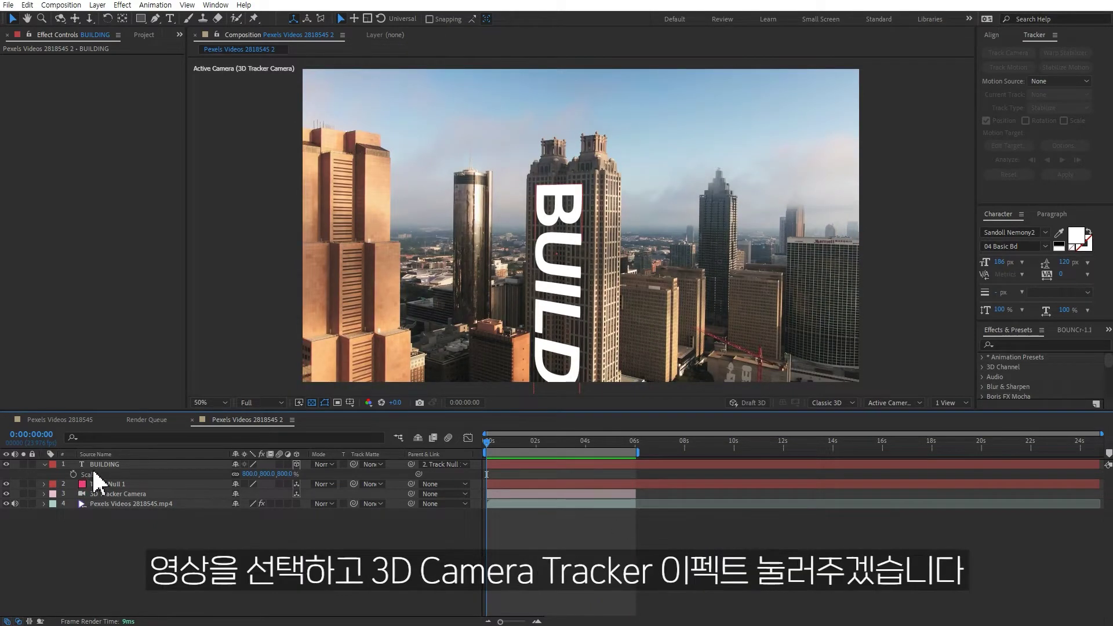
pyautogui.click(101, 502)
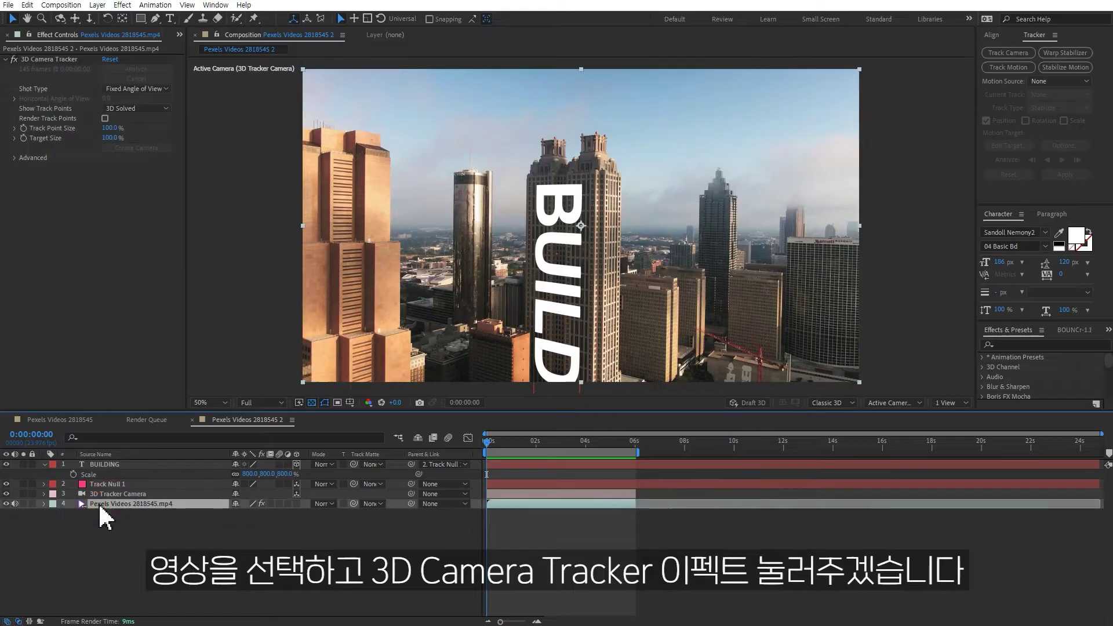
# - Create a text layer from a track point on the tower's right face reading 'Camera tracking'
pyautogui.click(66, 59)
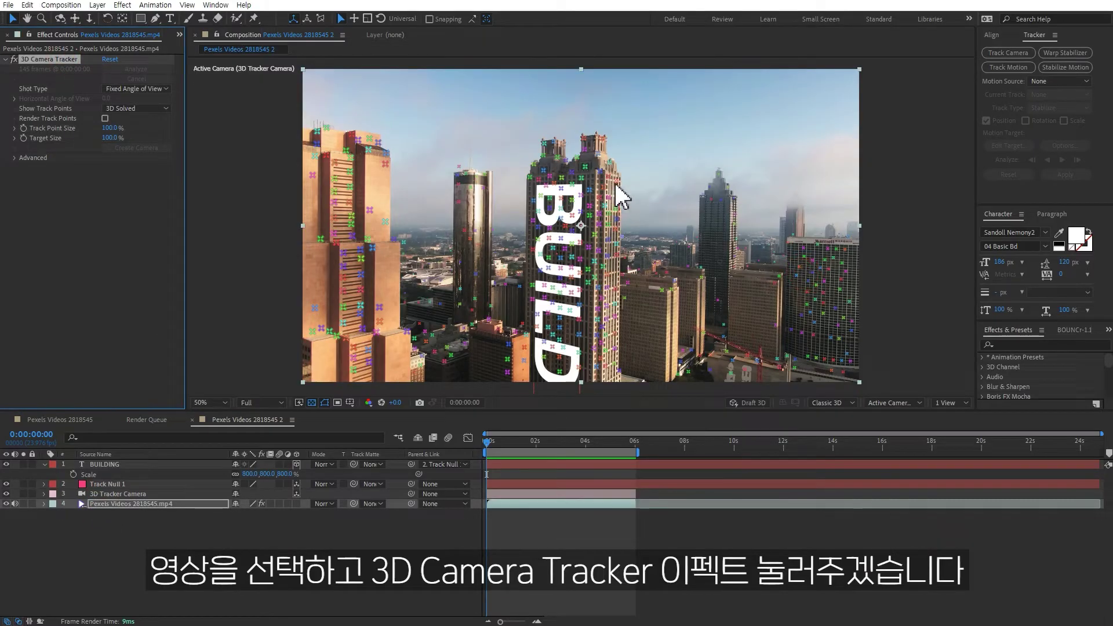
pyautogui.click(609, 199)
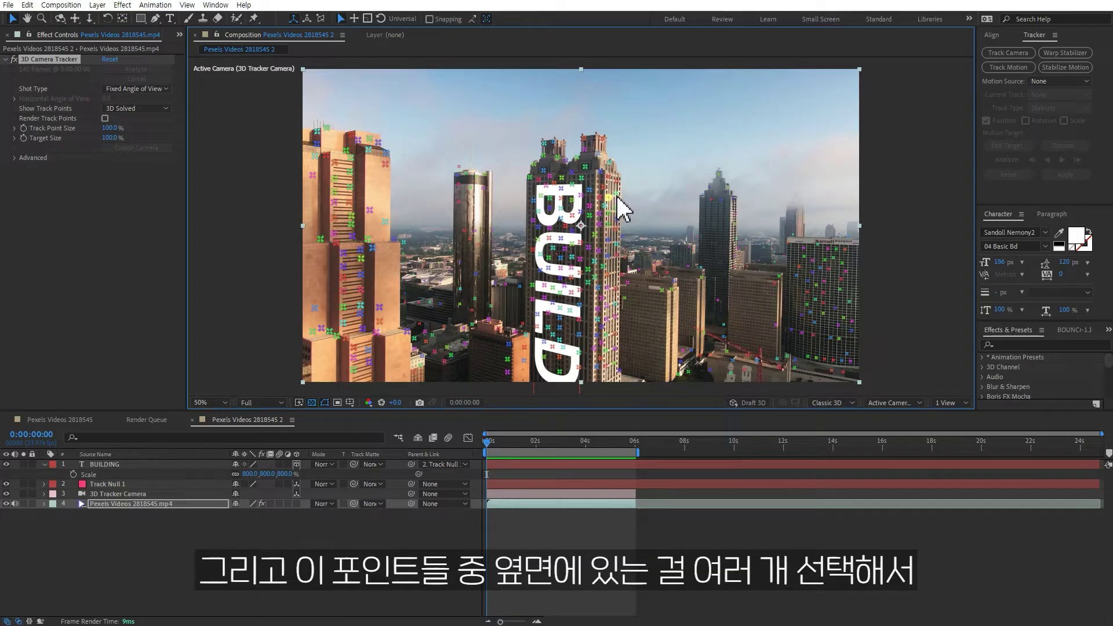
pyautogui.rightClick(614, 231)
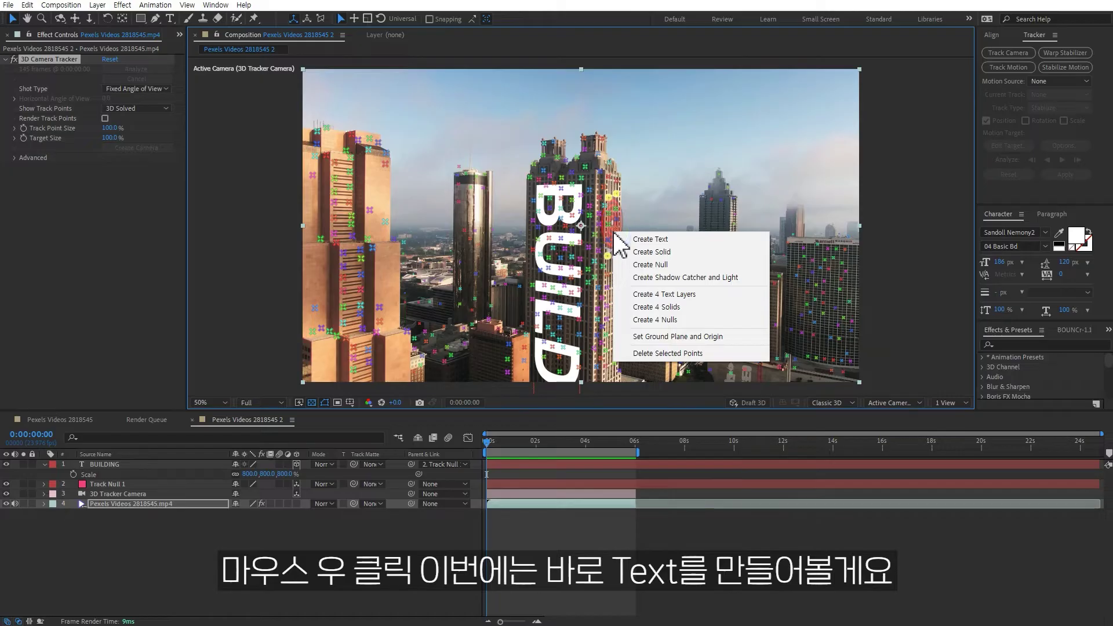
pyautogui.click(662, 239)
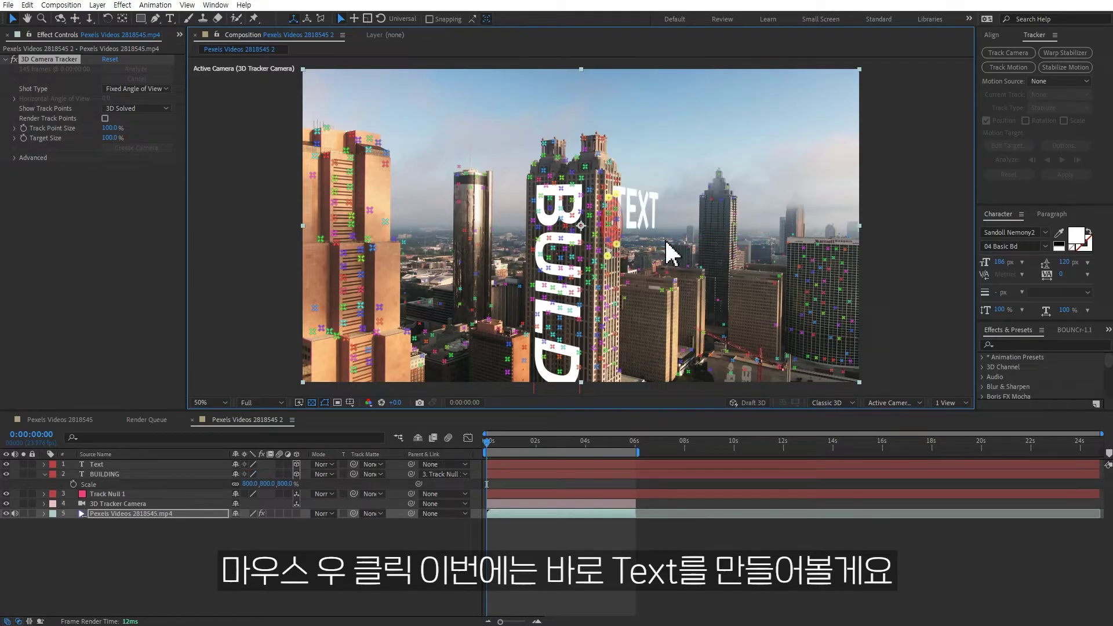
pyautogui.doubleClick(104, 465)
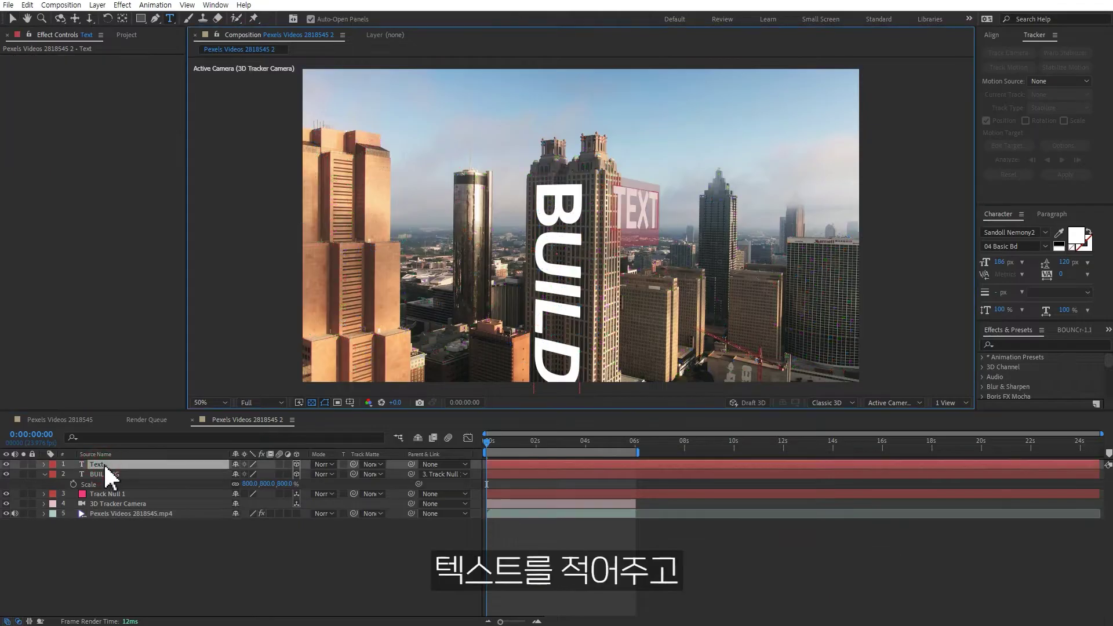
pyautogui.write('Camera tracking')
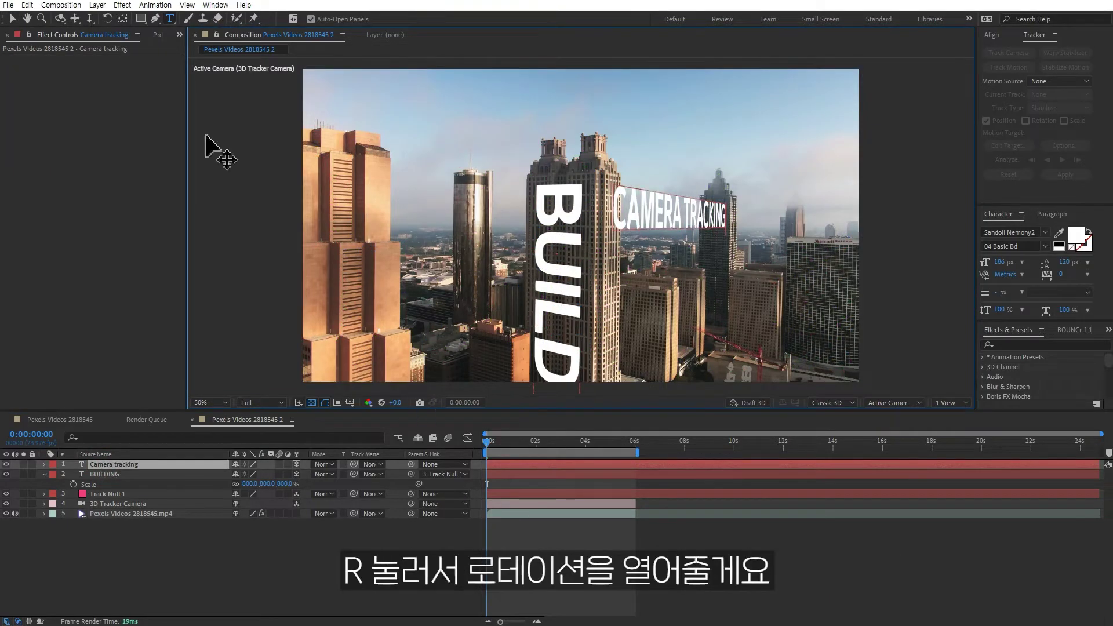
pyautogui.click(12, 19)
# - Rotate the Camera tracking text 90° on Z, scale it to 367.6% and align it with the tower edge
pyautogui.press('r')
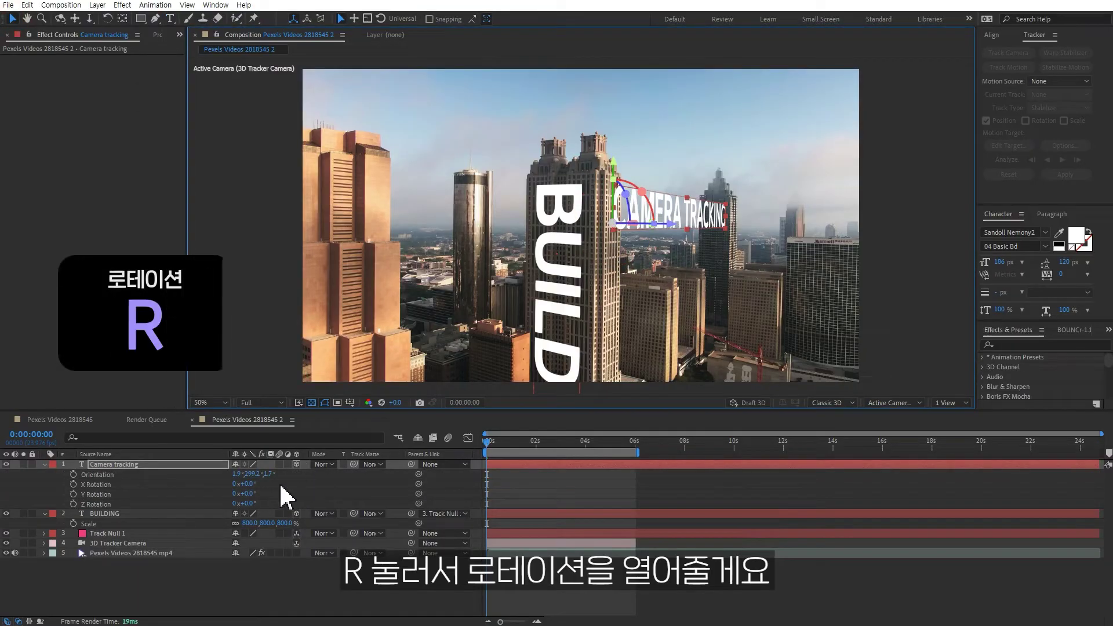
pyautogui.moveTo(253, 505); pyautogui.dragTo(301, 513)
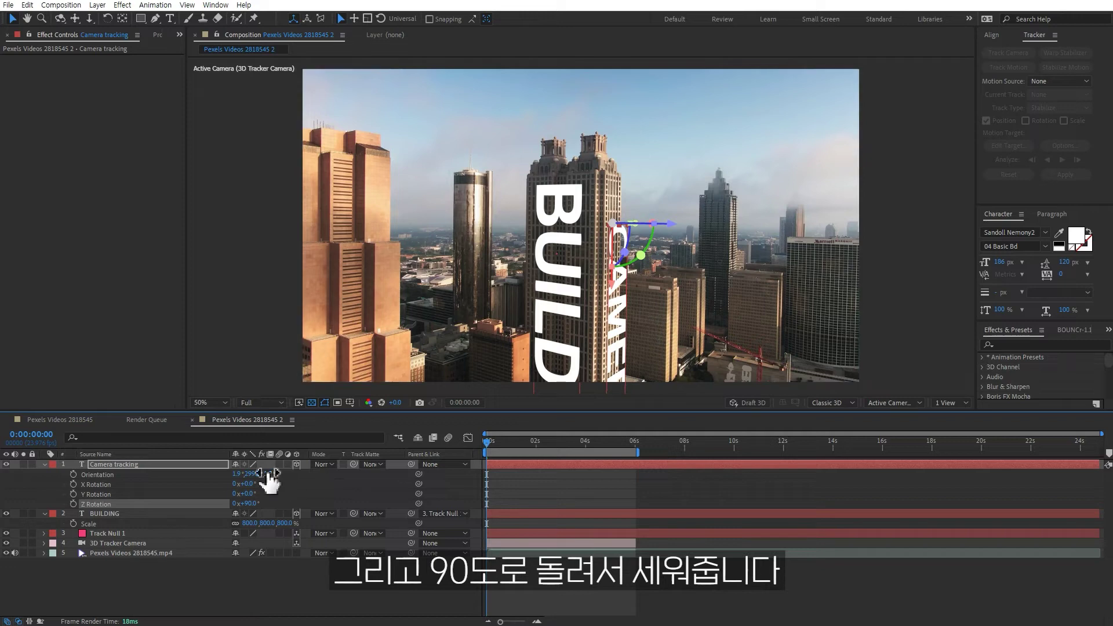
pyautogui.press('s')
pyautogui.moveTo(261, 474); pyautogui.dragTo(142, 478)
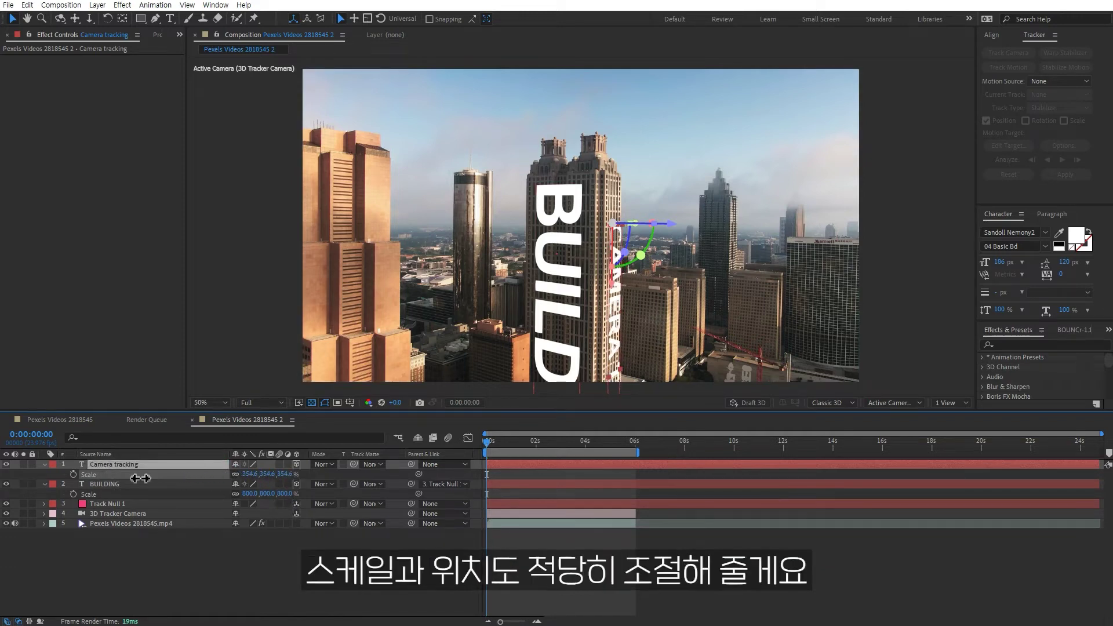
pyautogui.moveTo(609, 292); pyautogui.dragTo(616, 254)
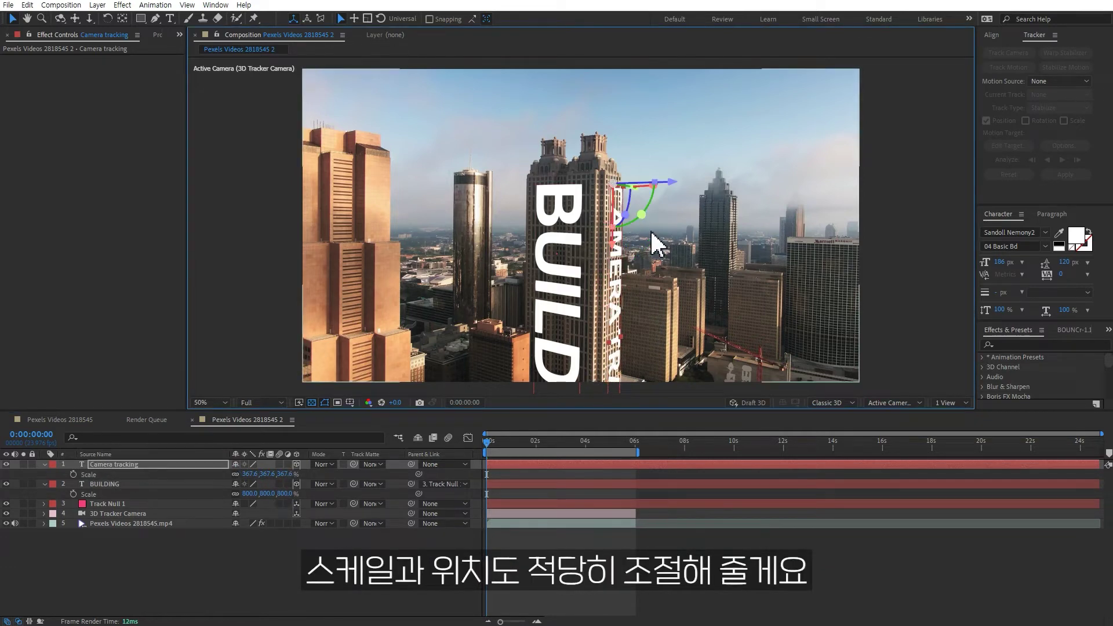
pyautogui.moveTo(636, 197); pyautogui.dragTo(633, 198)
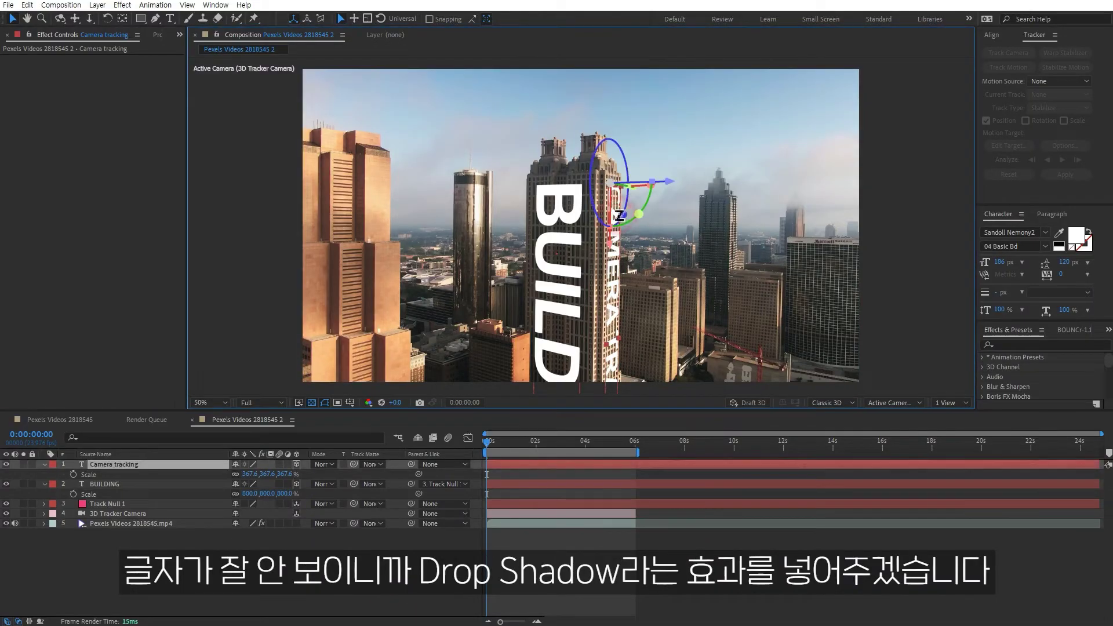
pyautogui.click(1037, 344)
# - Apply a Drop Shadow with 231° direction, distance 12, softness 60 and 97% opacity, then preview
pyautogui.write('drop s')
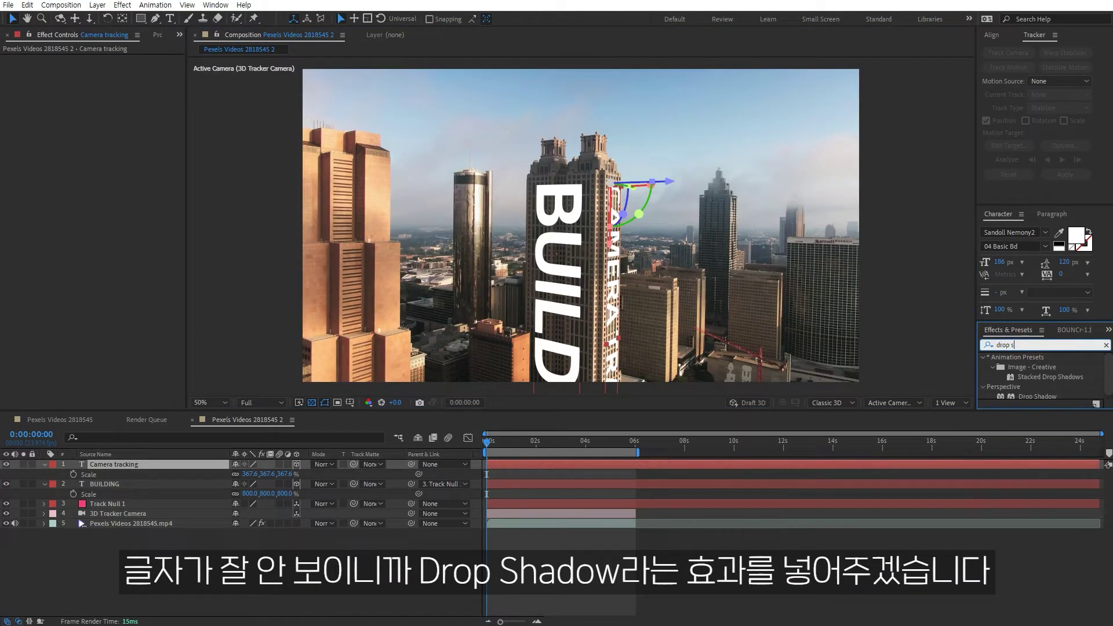
pyautogui.doubleClick(1038, 396)
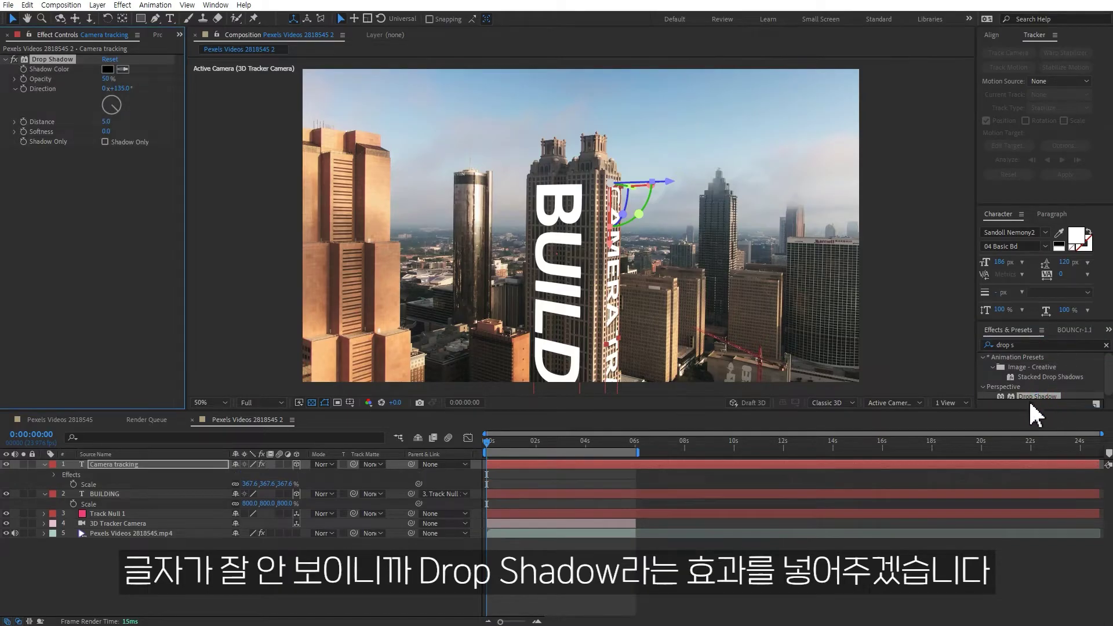
pyautogui.press('/')
pyautogui.moveTo(112, 115); pyautogui.dragTo(107, 113)
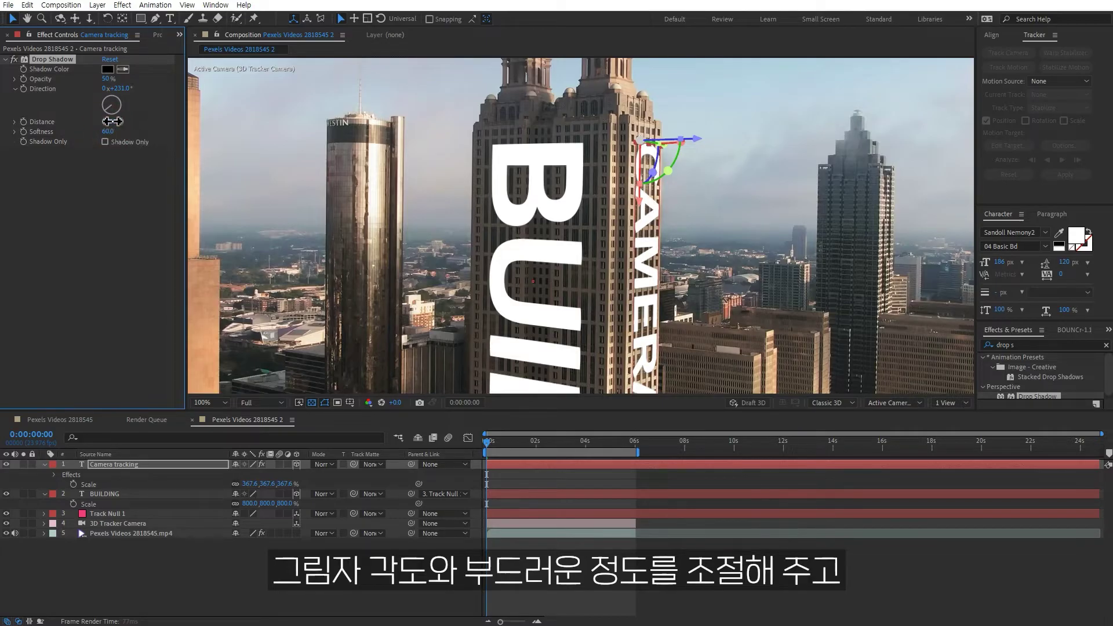
pyautogui.moveTo(112, 121); pyautogui.dragTo(112, 121)
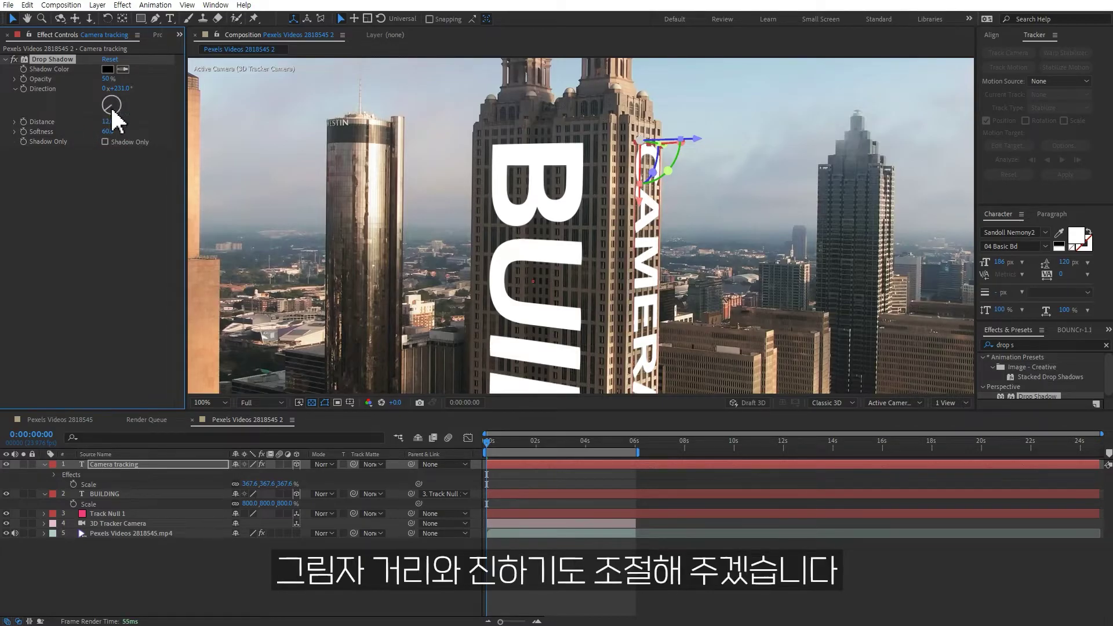
pyautogui.moveTo(126, 79); pyautogui.dragTo(174, 80)
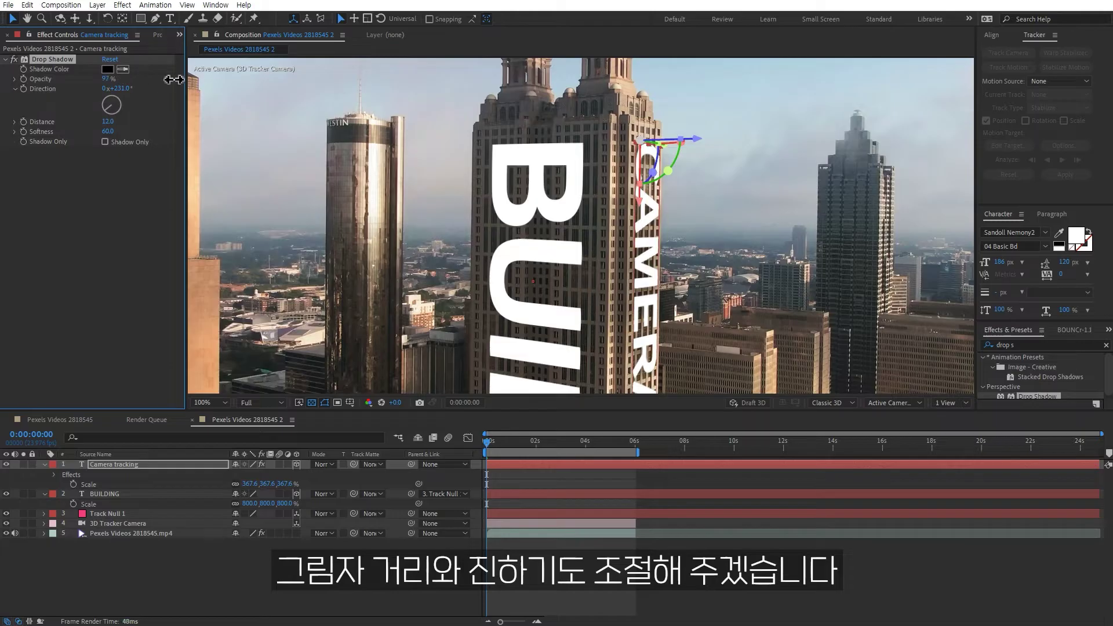
pyautogui.click(757, 479)
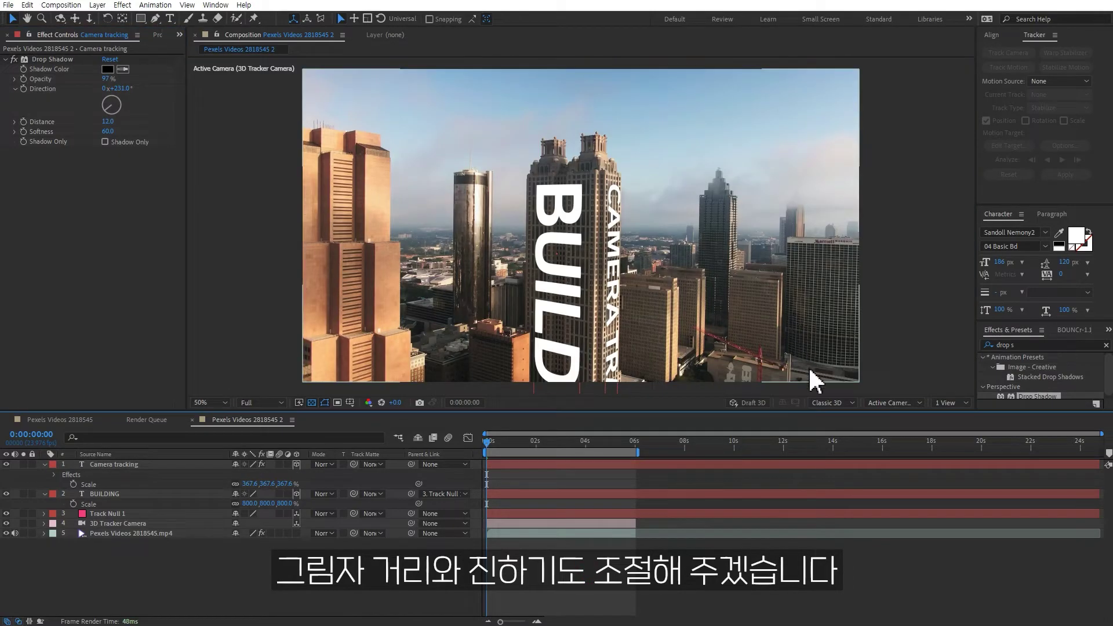
pyautogui.press('space')
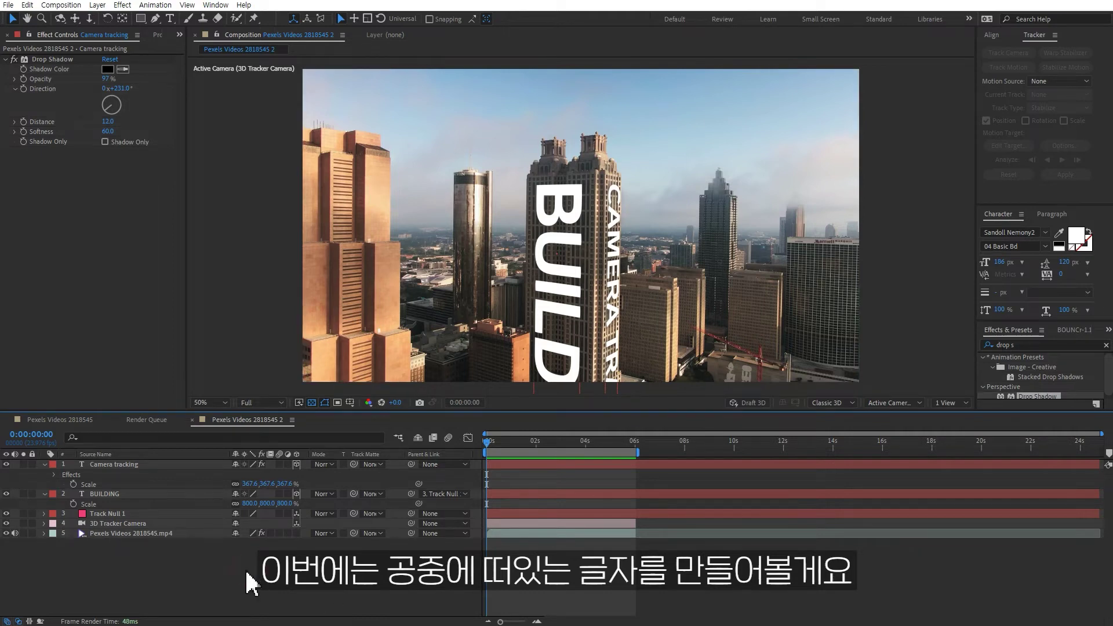
# - Add a 3D text layer reading 'AFTER EFFECT' and preview it over the tracked footage
pyautogui.rightClick(201, 564)
pyautogui.moveTo(300, 424)
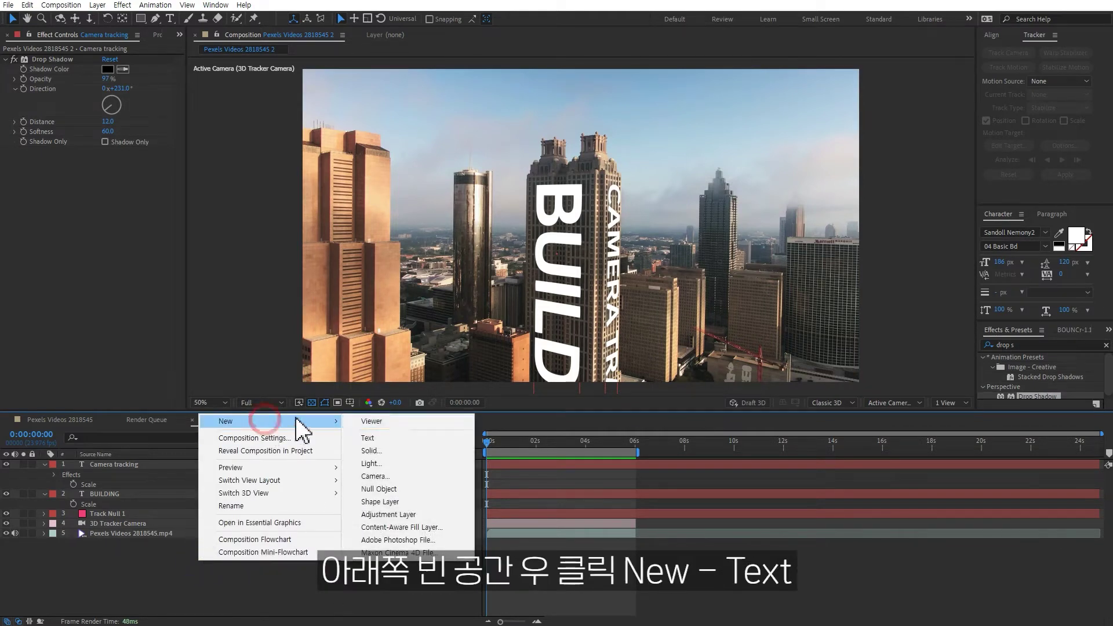
pyautogui.click(404, 439)
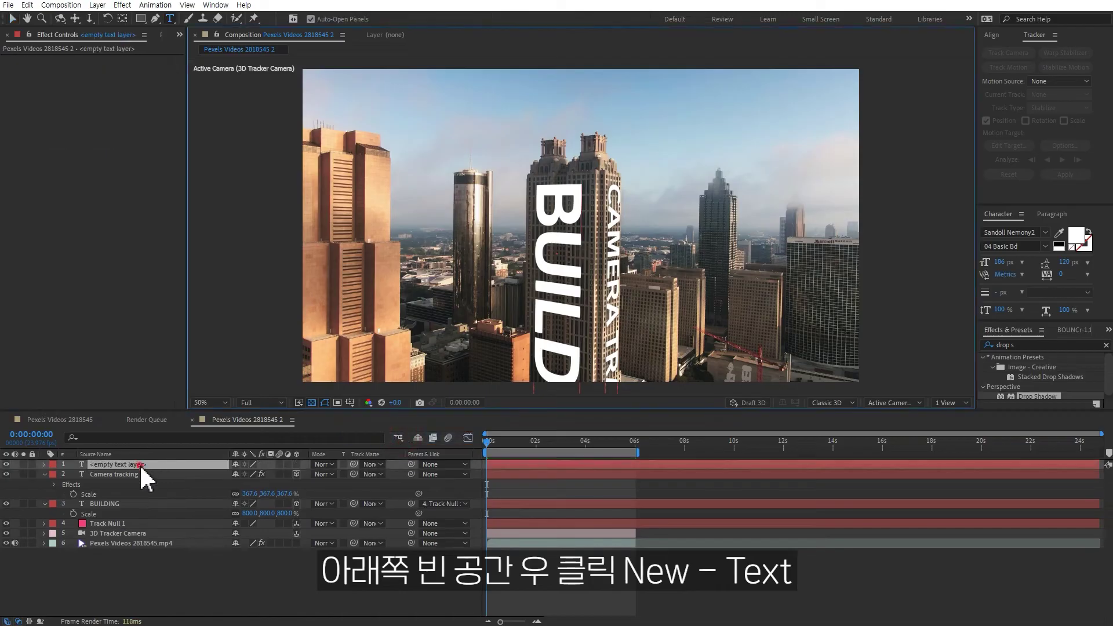
pyautogui.write('AFTE')
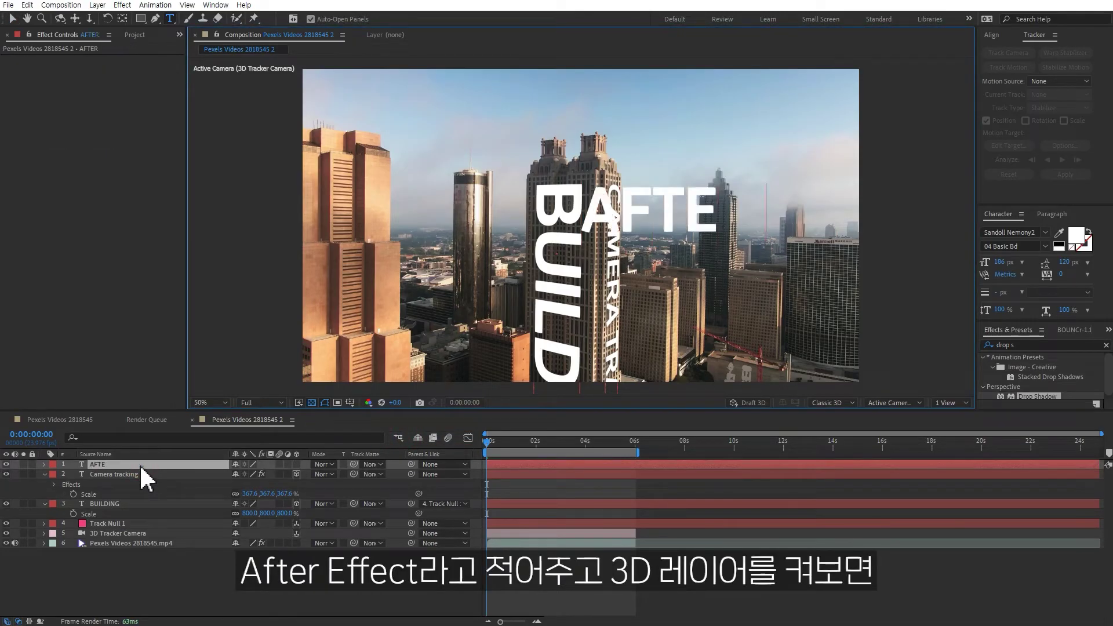
pyautogui.write('R EFFECT')
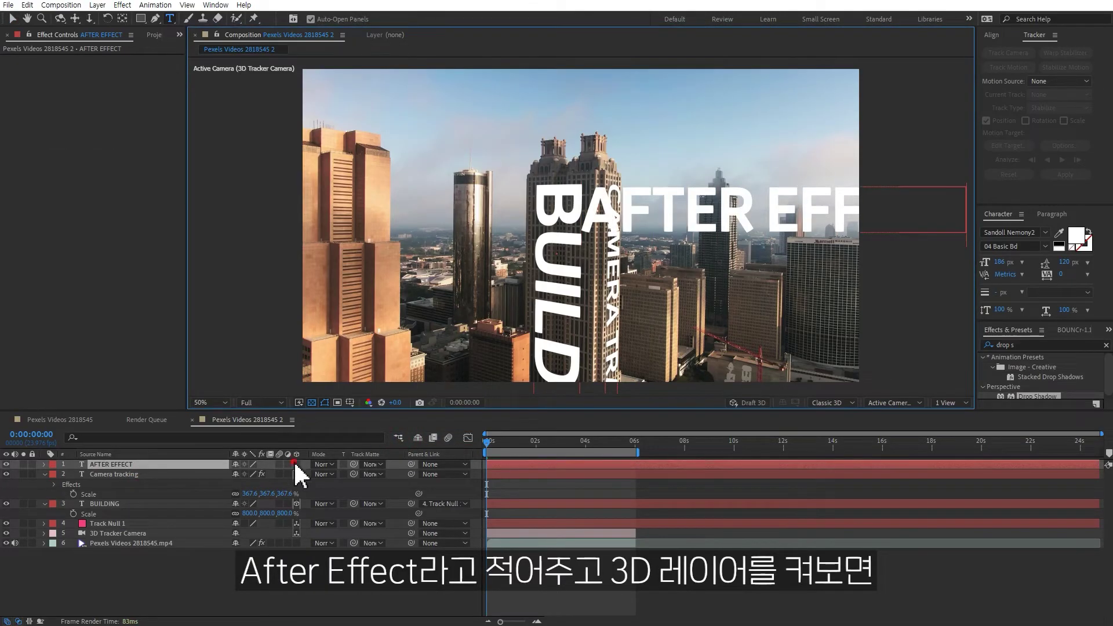
pyautogui.click(296, 465)
pyautogui.press('space')
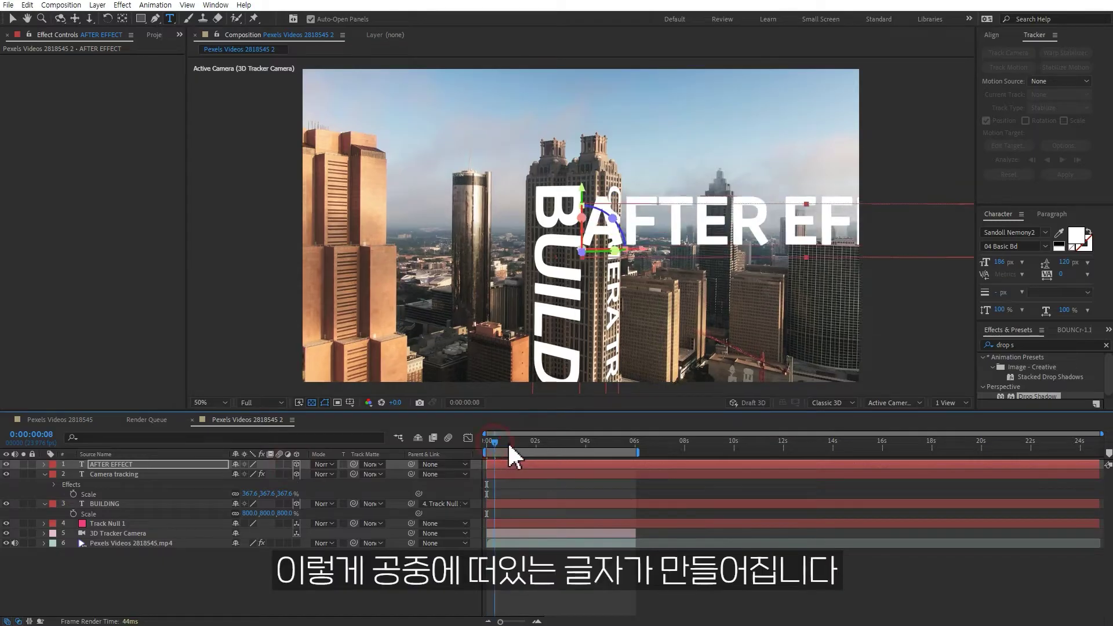
pyautogui.click(498, 441)
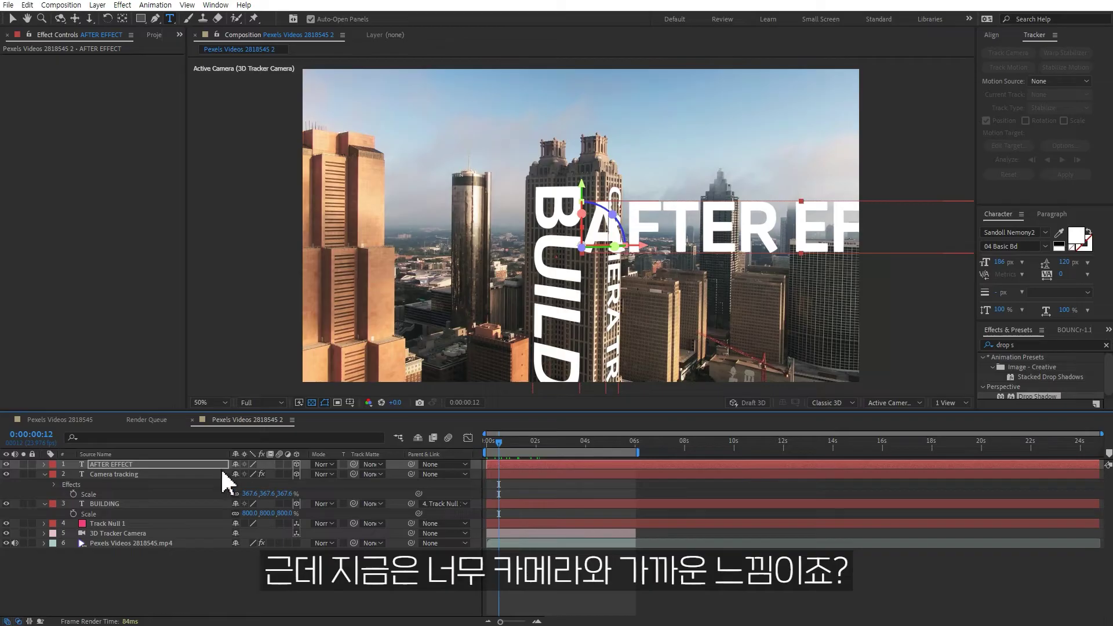
# - Push the AFTER EFFECT text back in depth to a Z position of 3000
pyautogui.press('p')
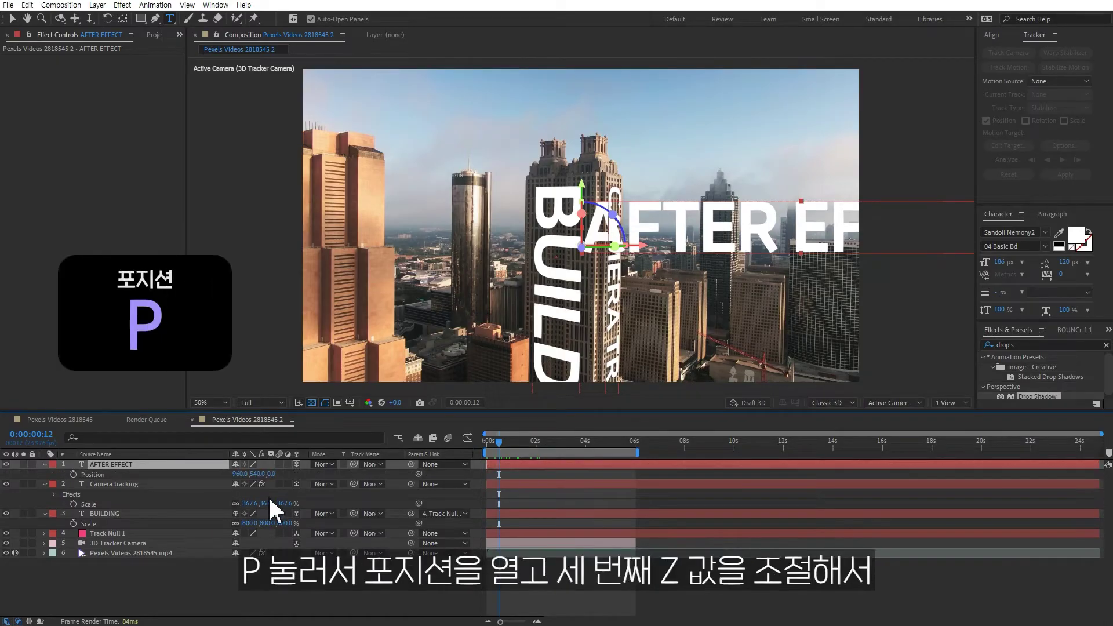
pyautogui.moveTo(270, 475); pyautogui.dragTo(406, 476)
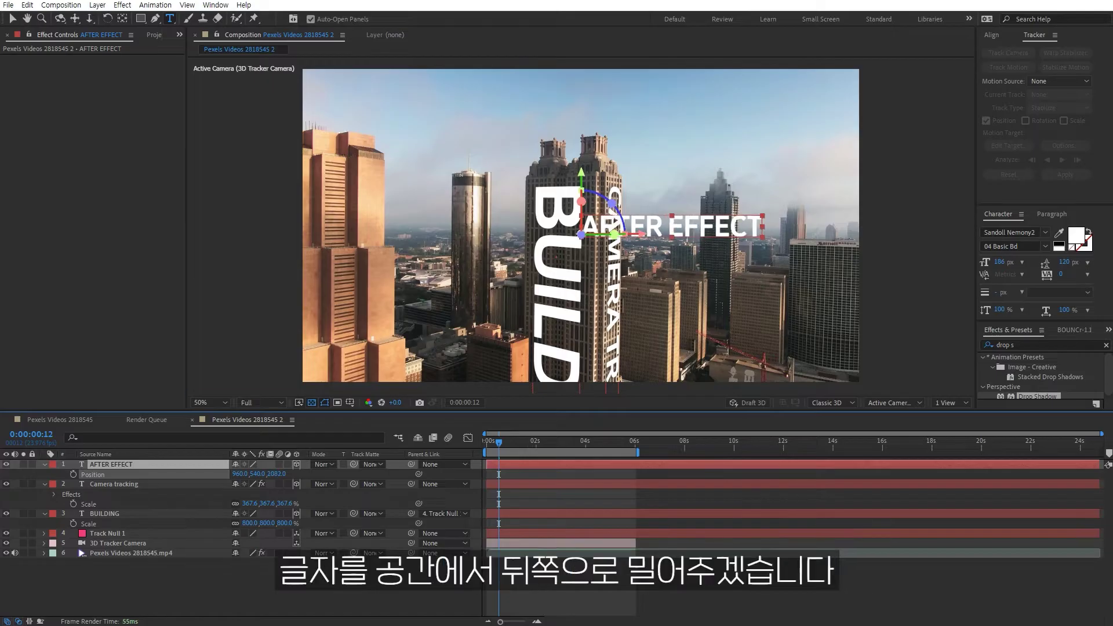
pyautogui.click(648, 604)
pyautogui.press('space')
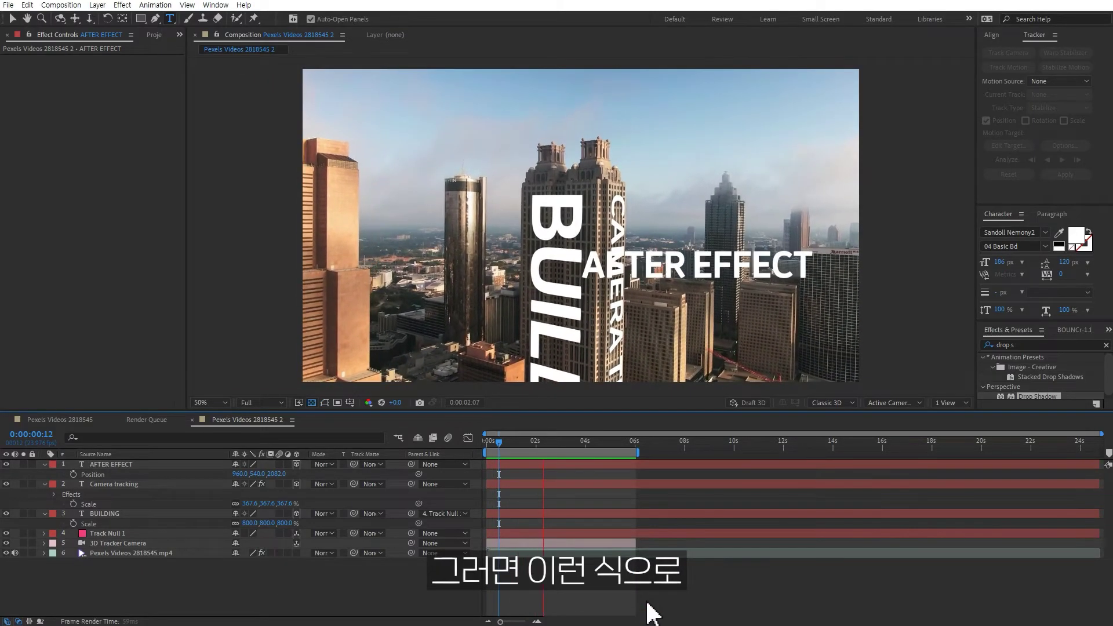
pyautogui.press('space')
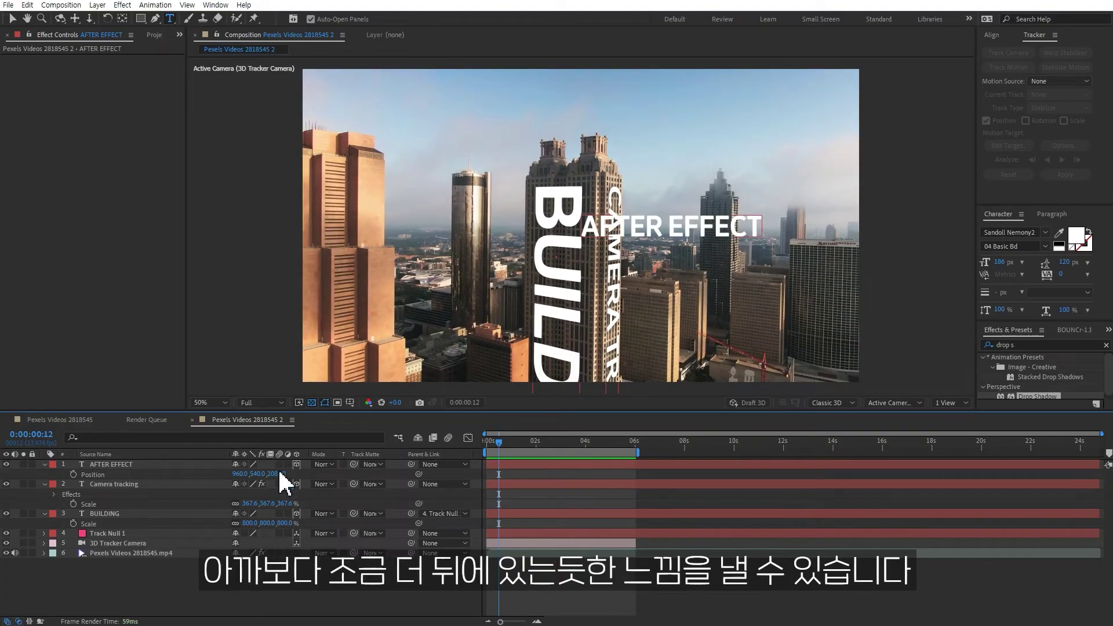
pyautogui.write('000')
pyautogui.press('Return')
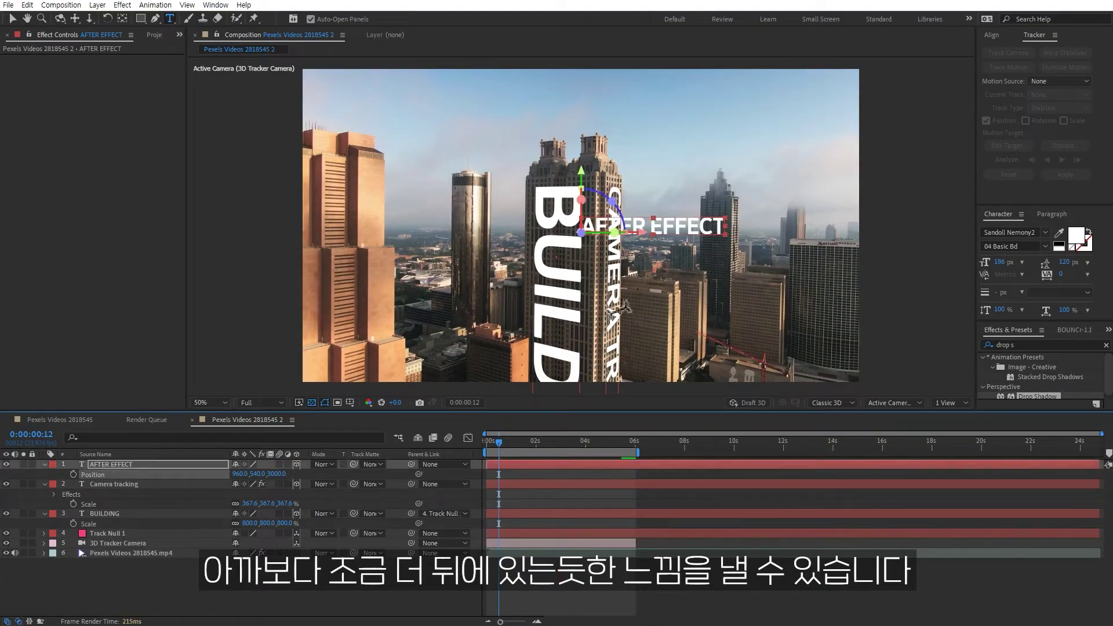
# - Shift the AFTER EFFECT text right and lower, rotate it 35° on Y, and preview
pyautogui.press('v')
pyautogui.moveTo(640, 234); pyautogui.dragTo(728, 244)
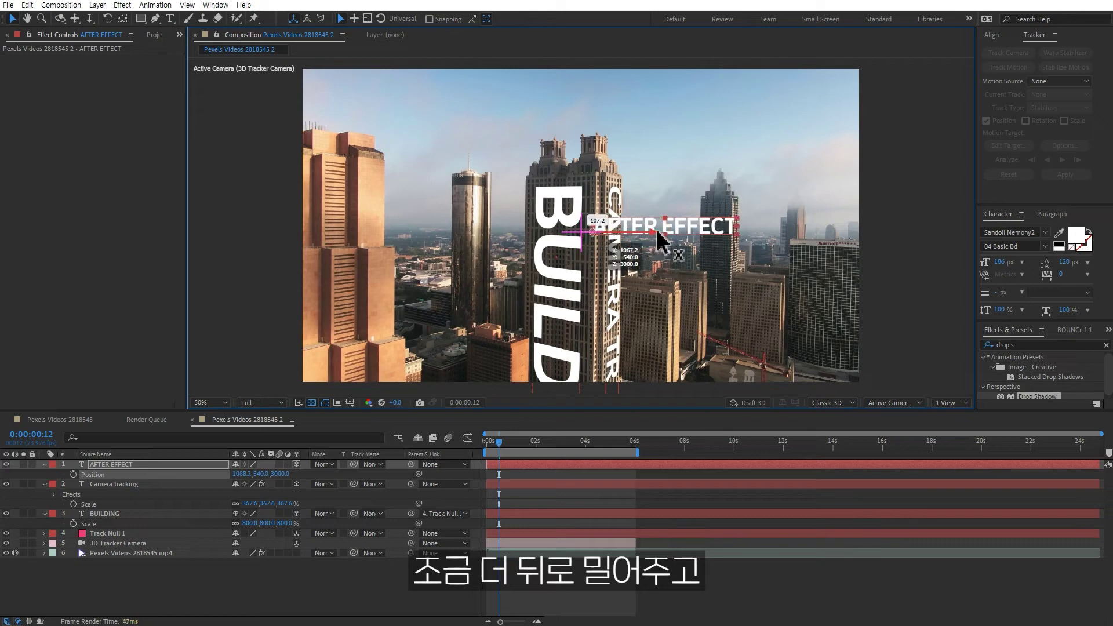
pyautogui.moveTo(665, 221); pyautogui.dragTo(666, 273)
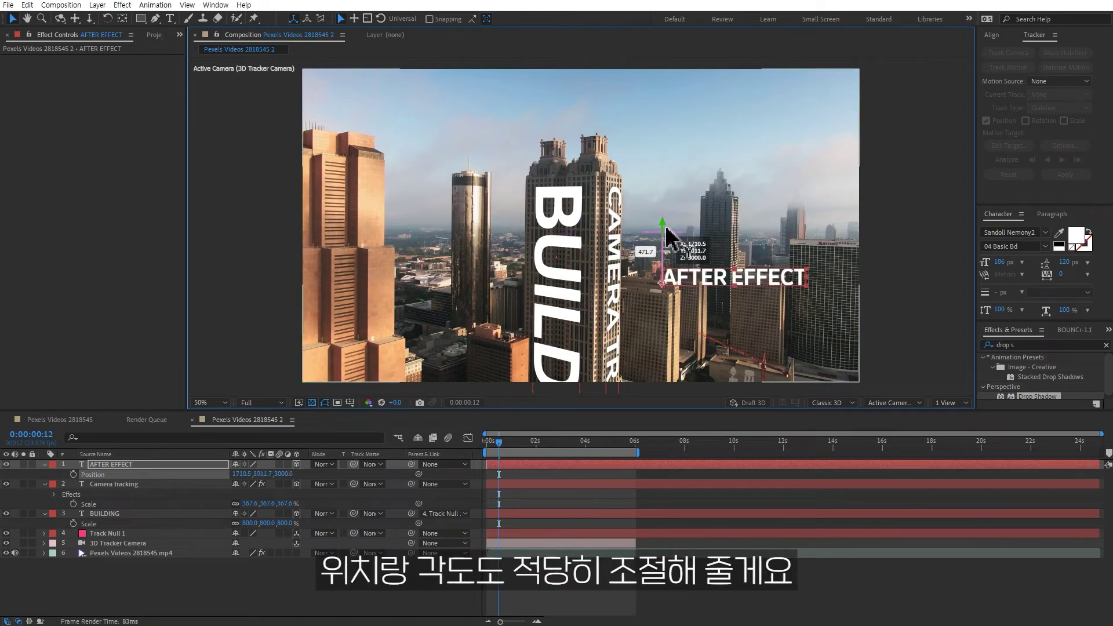
pyautogui.press('r')
pyautogui.click(250, 495)
pyautogui.moveTo(249, 495); pyautogui.dragTo(269, 494)
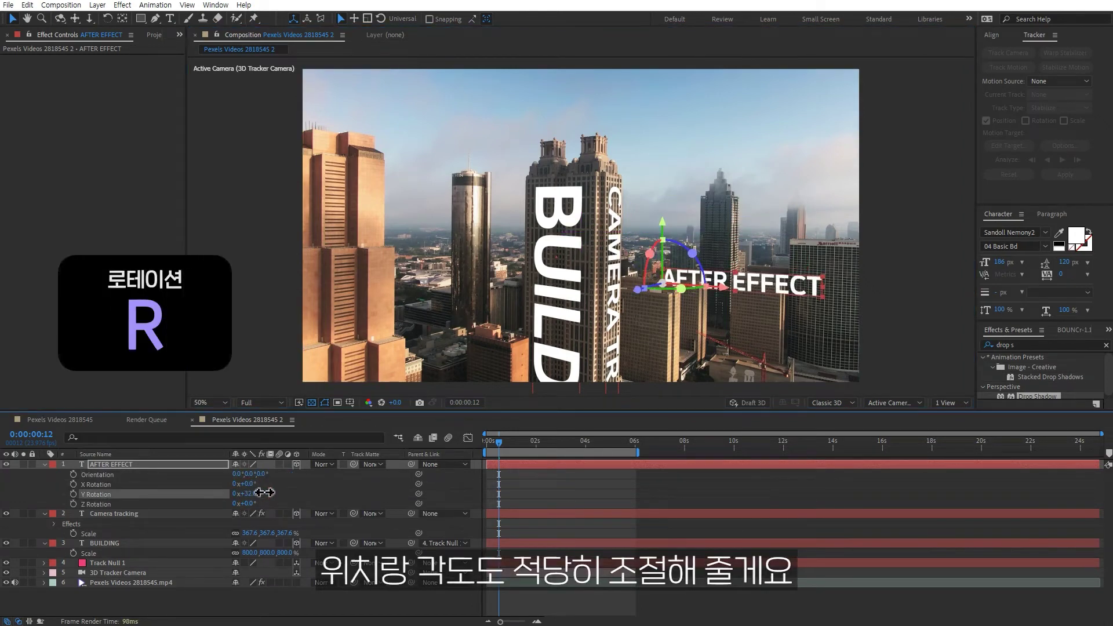
pyautogui.press('space')
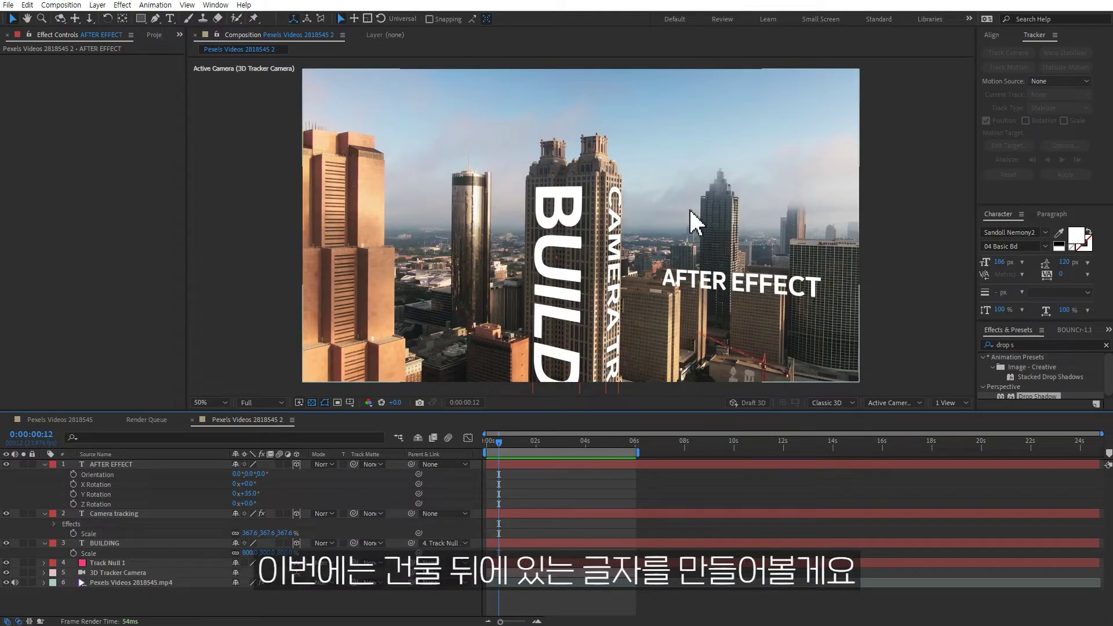
# - Create a track null from 3D Camera Tracker points on the distant tower
pyautogui.click(152, 584)
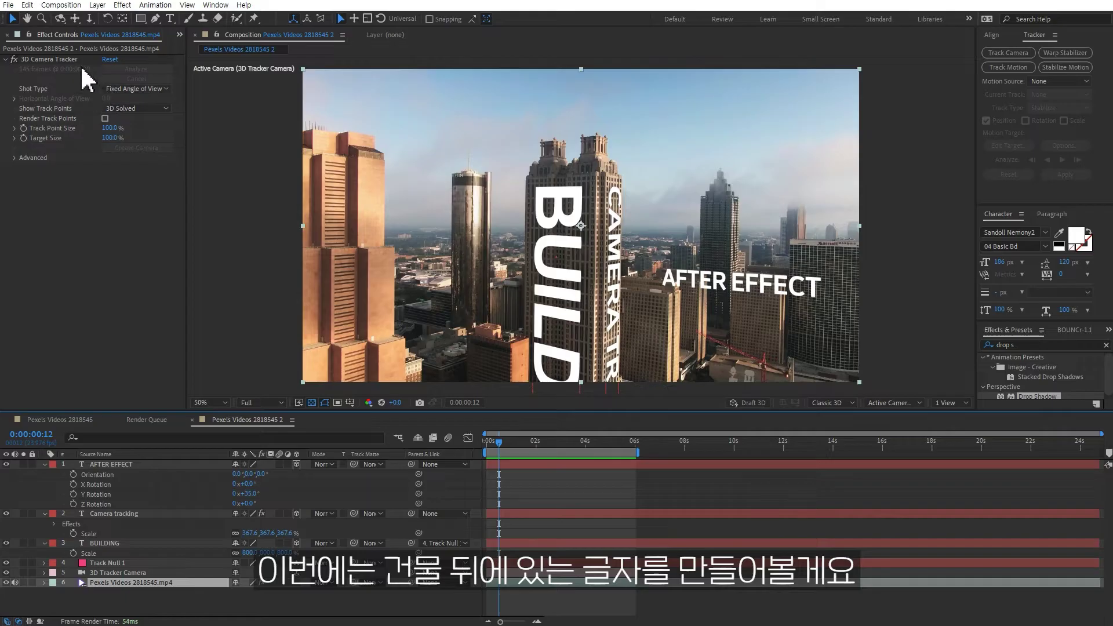
pyautogui.click(63, 58)
pyautogui.keyDown('shift'); pyautogui.click(721, 200); pyautogui.keyUp('shift')
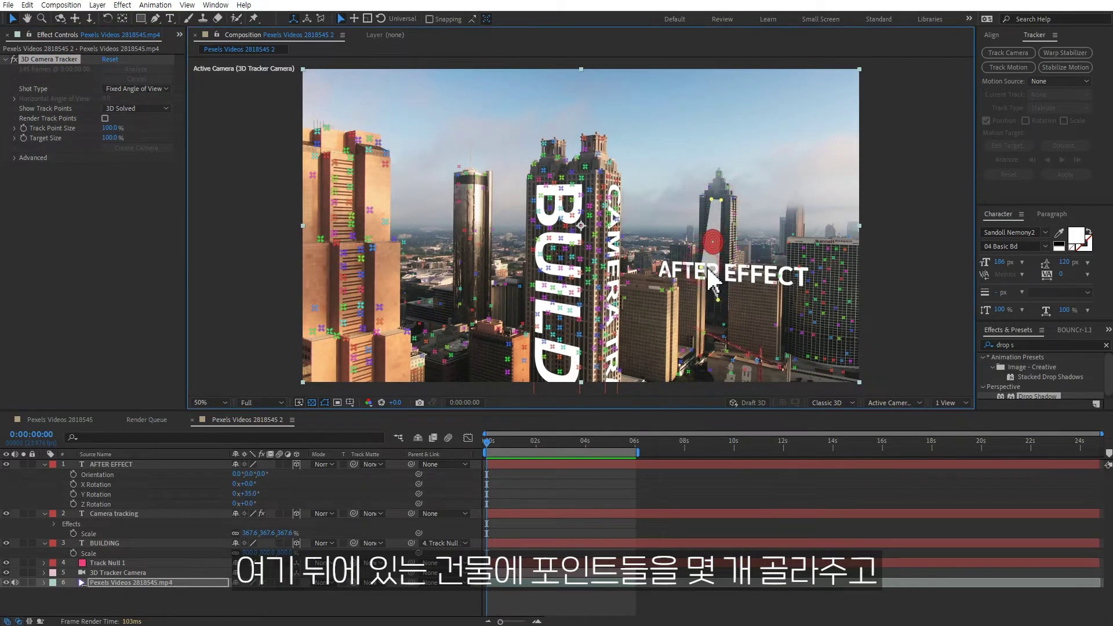
pyautogui.rightClick(715, 243)
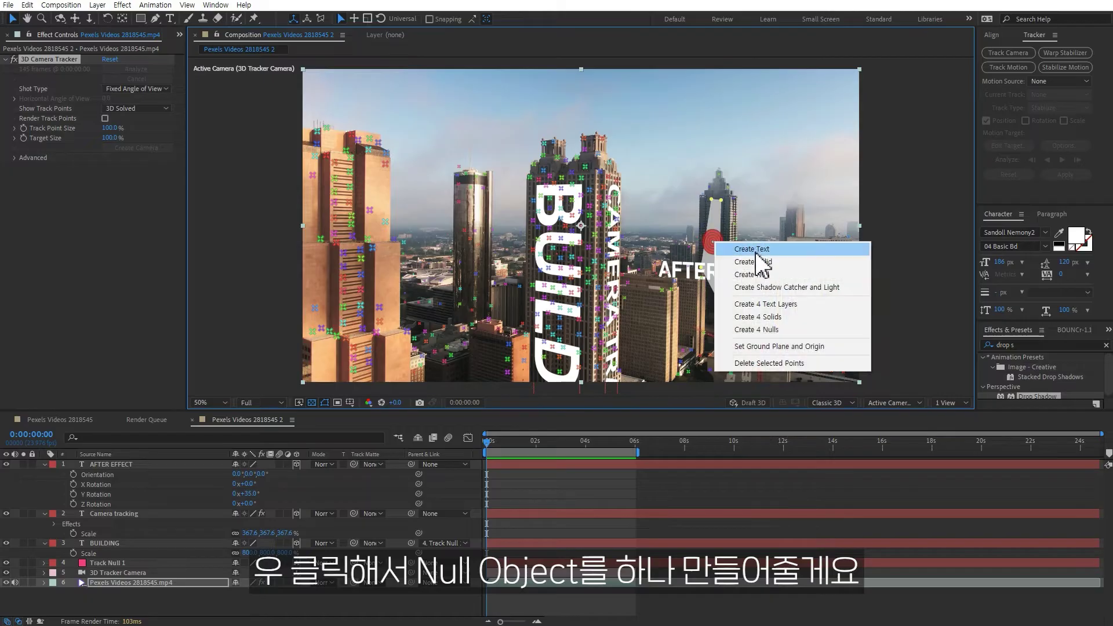
pyautogui.click(760, 275)
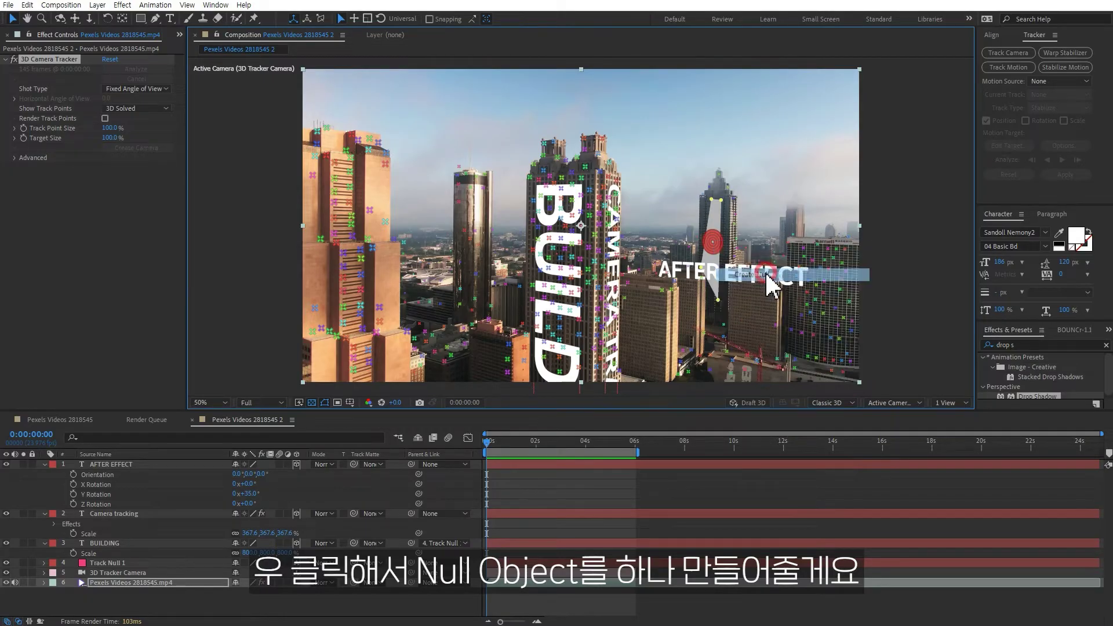
# - Collapse the layers, label the camera tracking layers orange and Track Null 1 yellow
pyautogui.click(45, 475)
pyautogui.click(45, 485)
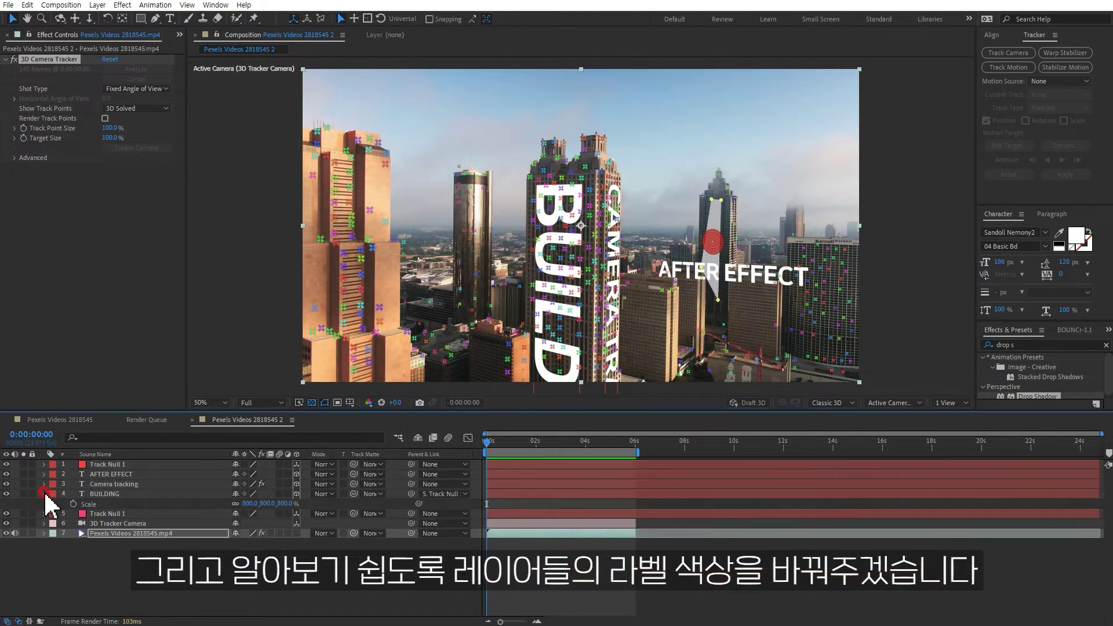
pyautogui.click(44, 494)
pyautogui.click(127, 485)
pyautogui.keyDown('shift'); pyautogui.click(107, 504); pyautogui.keyUp('shift')
pyautogui.click(53, 504)
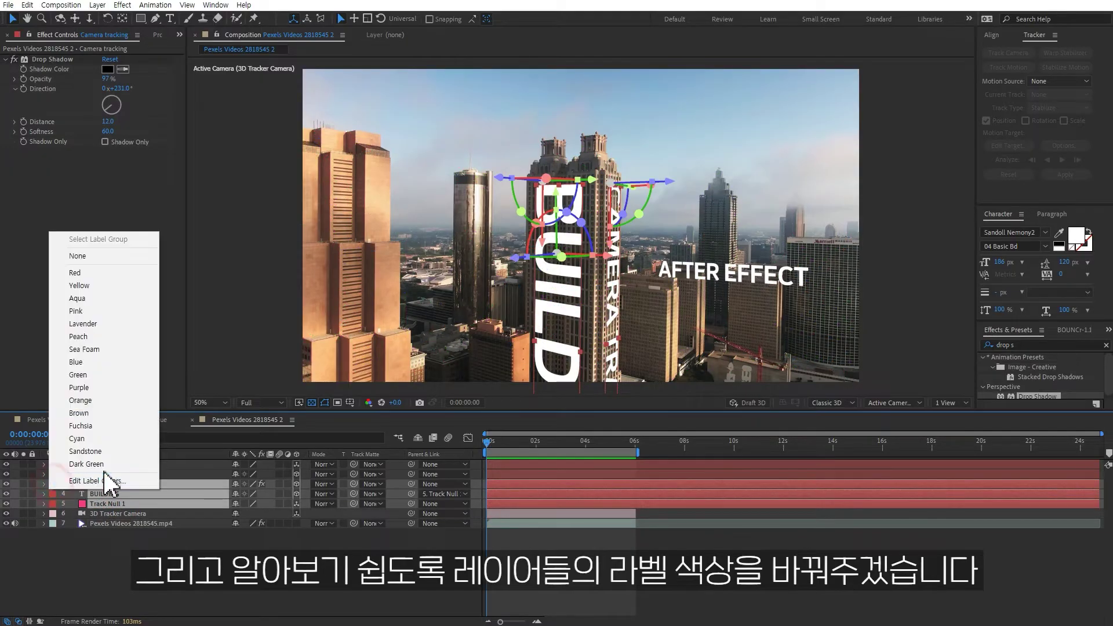
pyautogui.click(98, 391)
pyautogui.click(108, 464)
pyautogui.click(52, 464)
pyautogui.click(87, 261)
# - Add a new text layer reading 'skyscraper'
pyautogui.rightClick(158, 561)
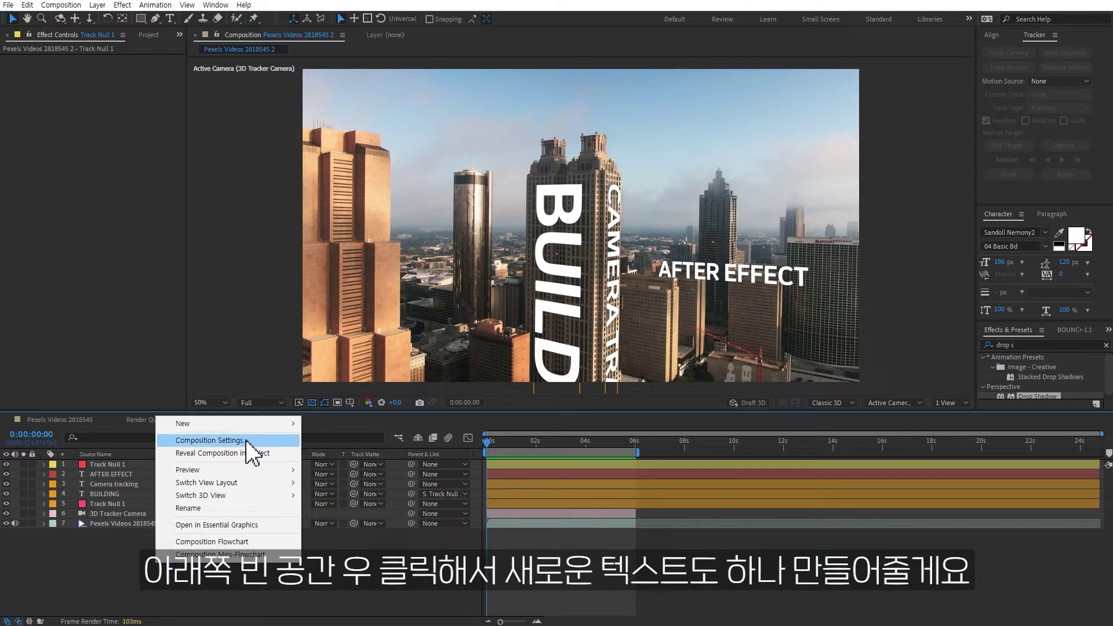
pyautogui.moveTo(227, 424)
pyautogui.click(325, 440)
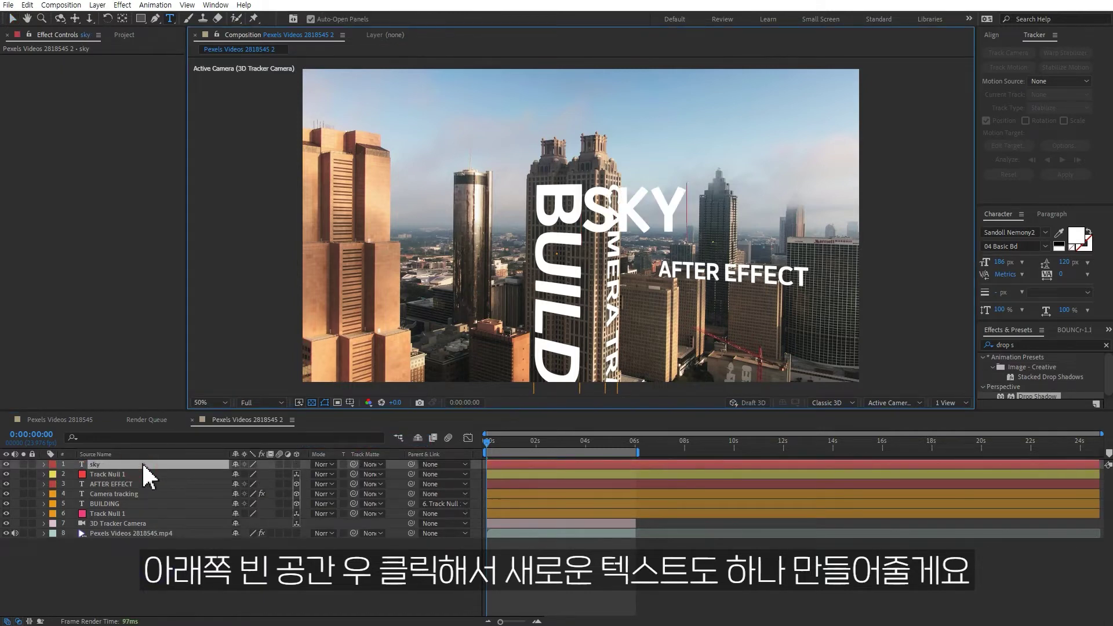
pyautogui.write('kyscraper')
pyautogui.click(87, 470)
pyautogui.click(51, 467)
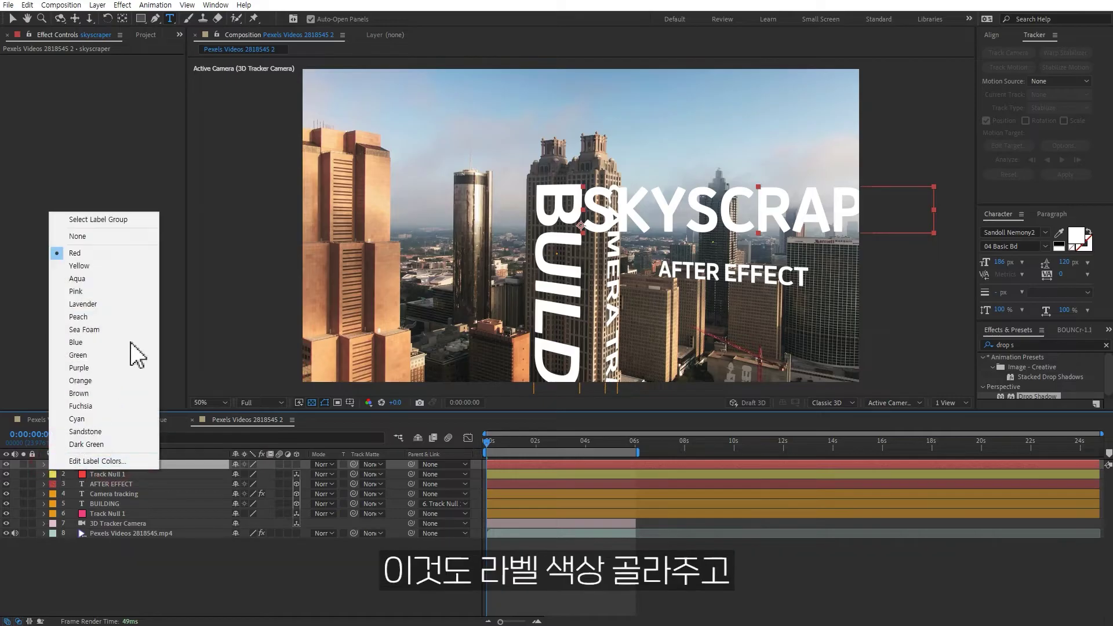
# - Label the skyscraper layer yellow, make it 3D, and parent it to Track Null 1
pyautogui.click(99, 271)
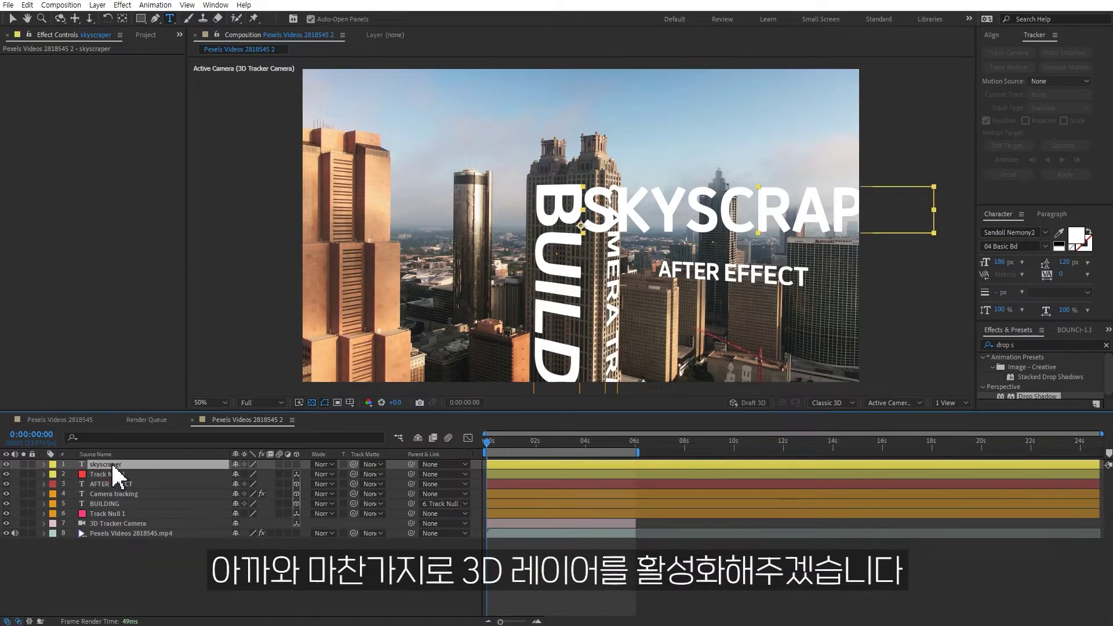
pyautogui.click(297, 464)
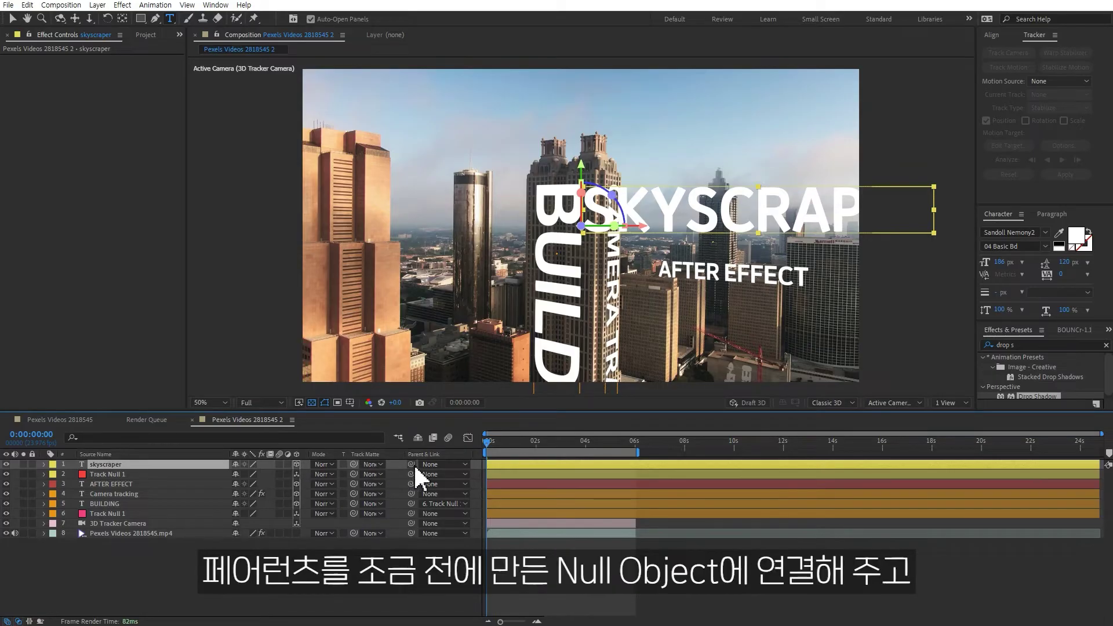
pyautogui.moveTo(412, 464); pyautogui.dragTo(183, 473)
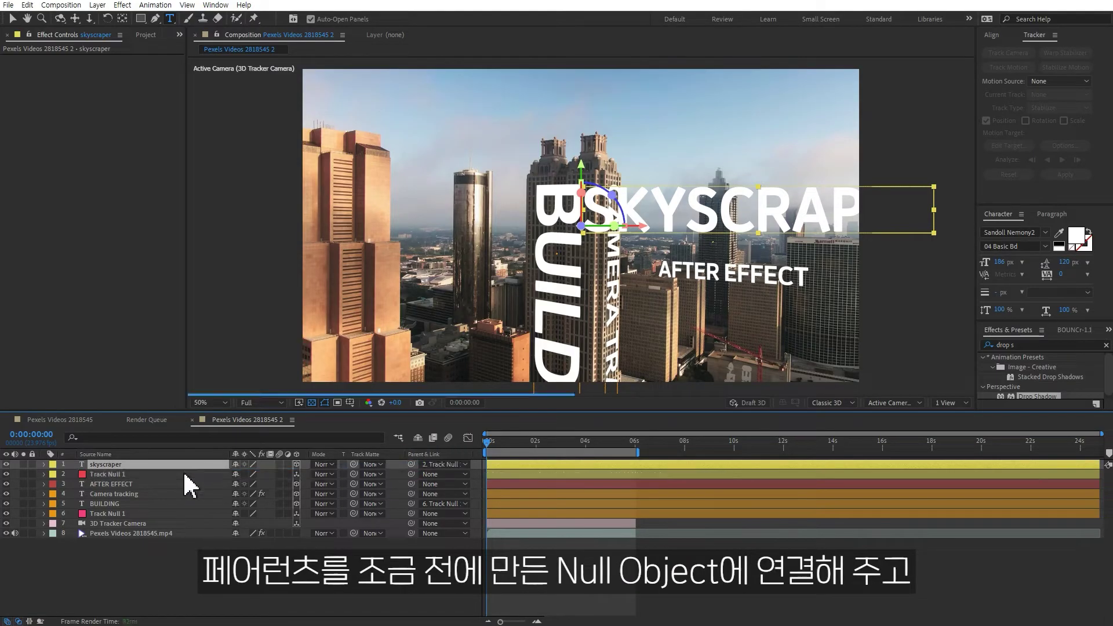
# - Set the skyscraper text's position to 0, 0, 0
pyautogui.press('p')
pyautogui.click(237, 474)
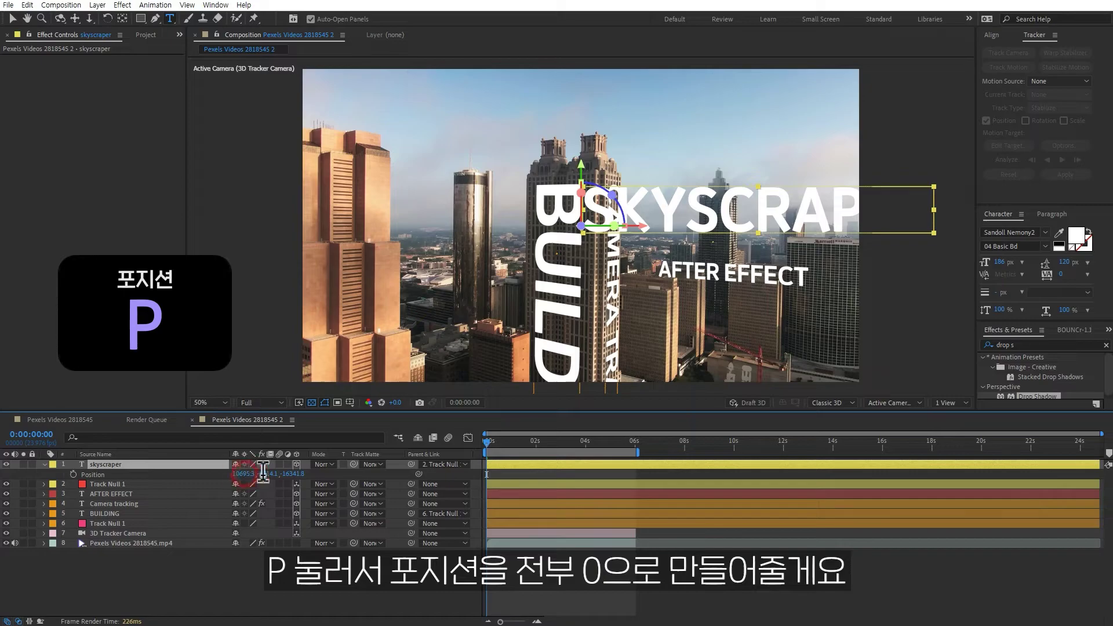
pyautogui.write('0')
pyautogui.press('Tab')
pyautogui.write('0')
pyautogui.press('Tab')
pyautogui.write('0')
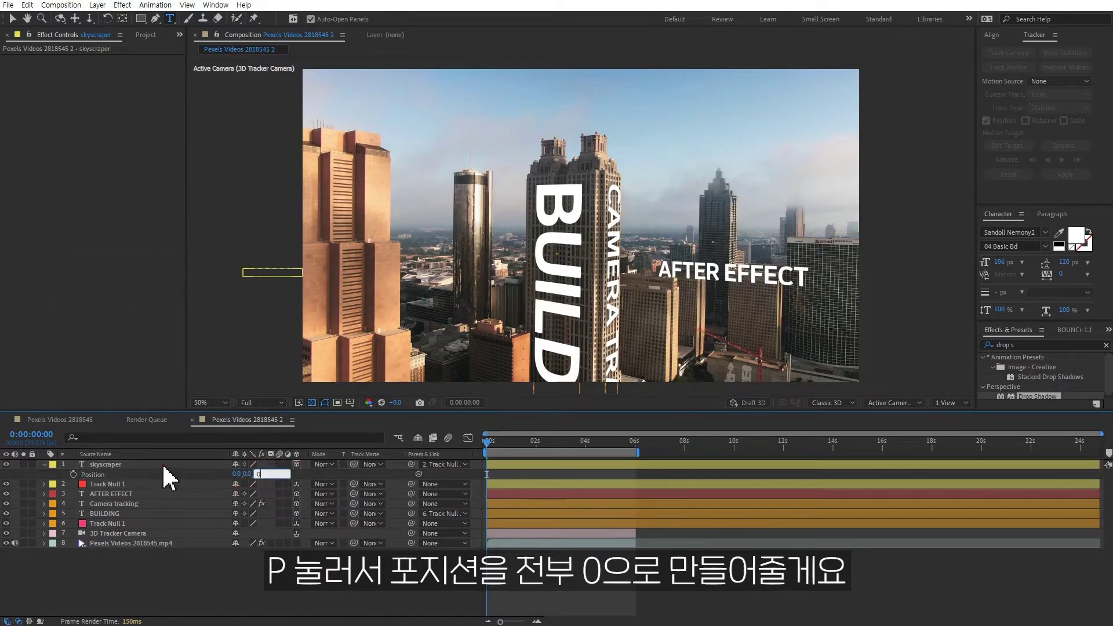
pyautogui.press('Return')
# - Zero the skyscraper text's orientation to 0, 0, 0
pyautogui.press('r')
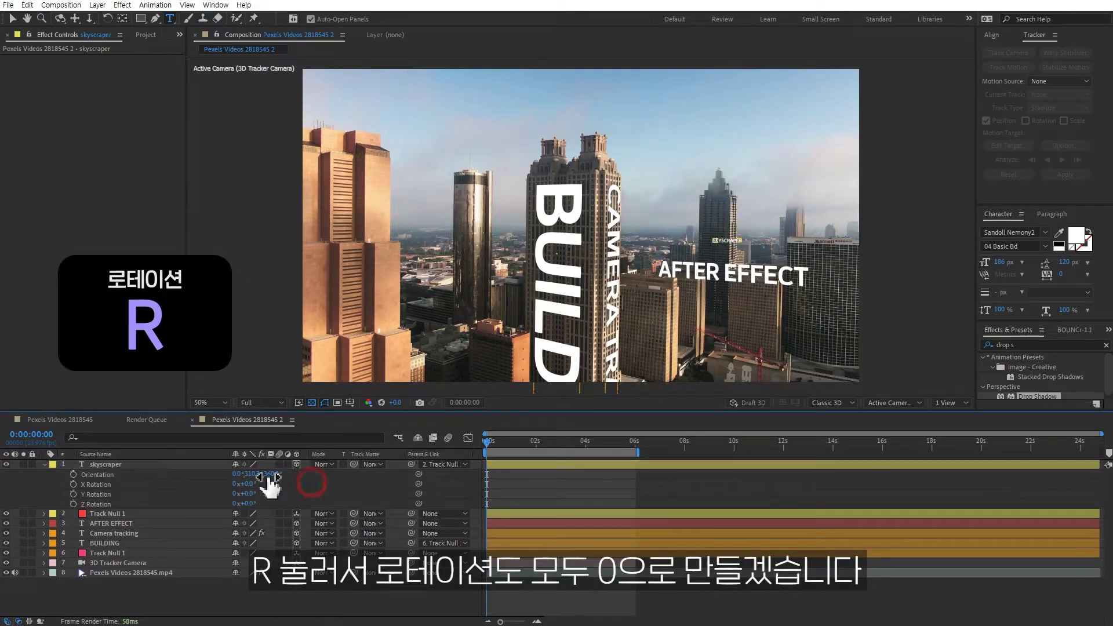
pyautogui.press('Tab')
pyautogui.write('0')
pyautogui.click(317, 486)
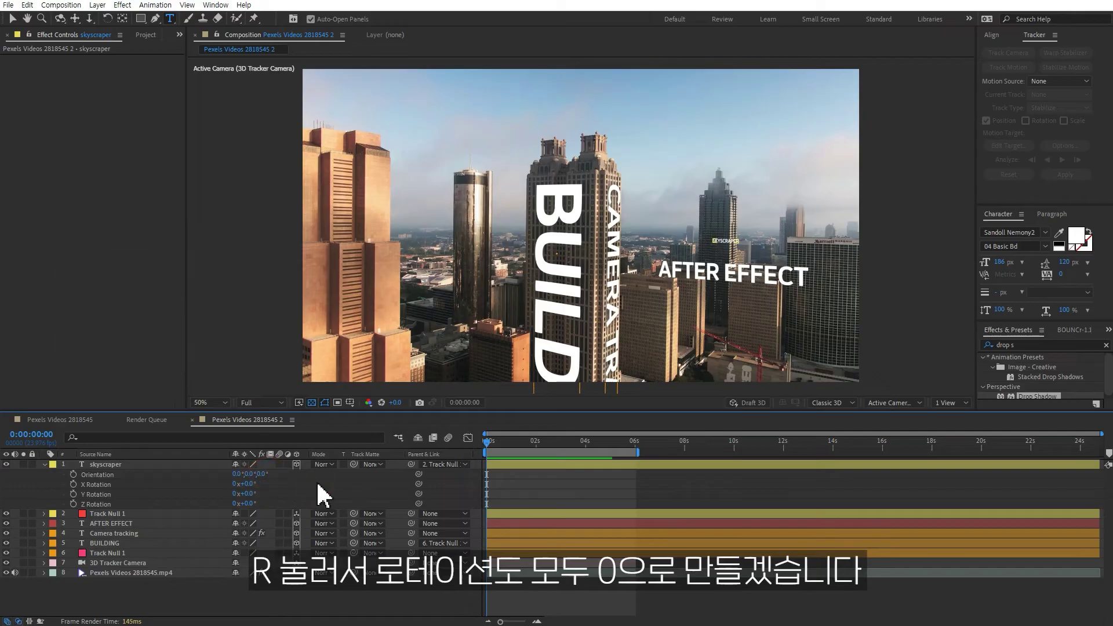
pyautogui.click(173, 464)
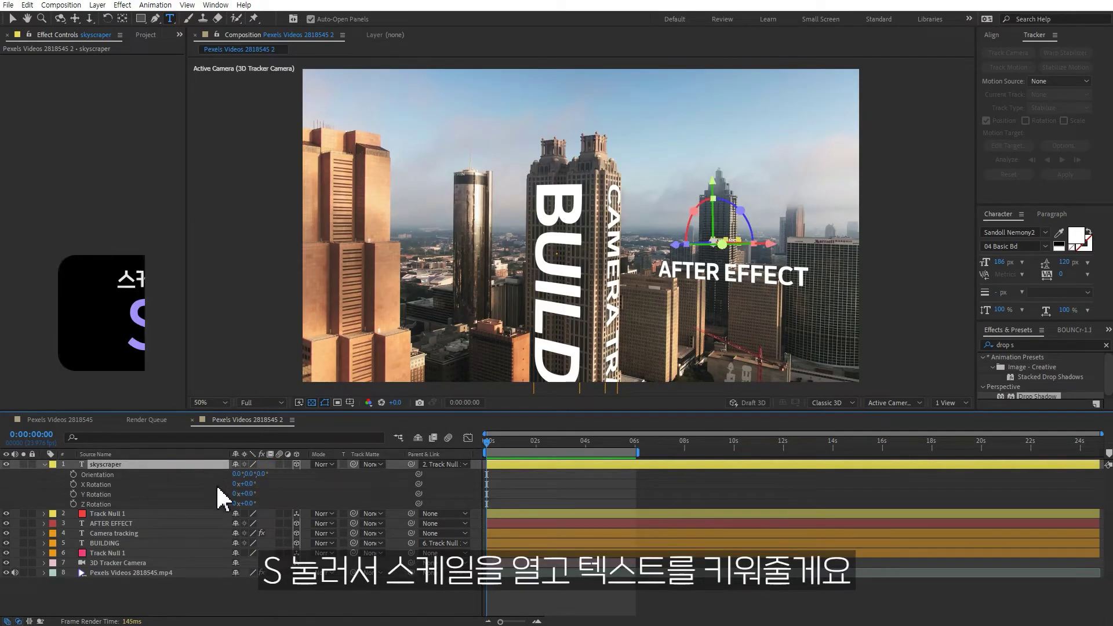
# - Scale SKYSCRAPER up to about 785%, reposition it in the frame, and preview
pyautogui.press('s')
pyautogui.moveTo(264, 474); pyautogui.dragTo(281, 474)
pyautogui.moveTo(427, 474); pyautogui.dragTo(660, 480)
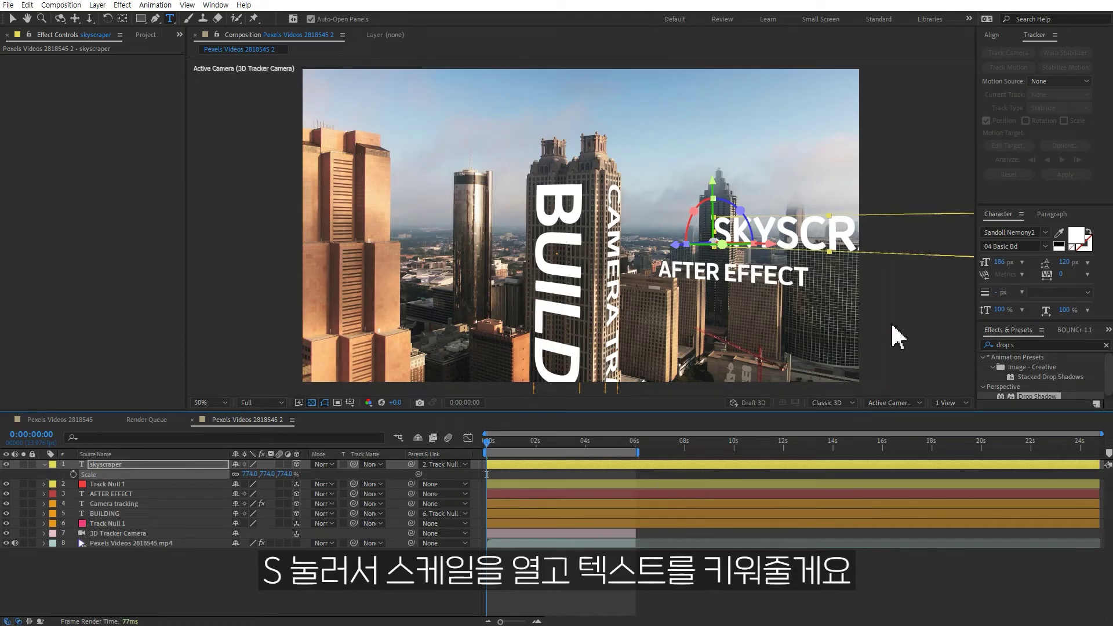
pyautogui.press('v')
pyautogui.scroll(2, 775, 250)
pyautogui.moveTo(852, 236)
pyautogui.mouseDown()
pyautogui.moveTo(671, 272)
pyautogui.moveTo(500, 263)
pyautogui.mouseUp()
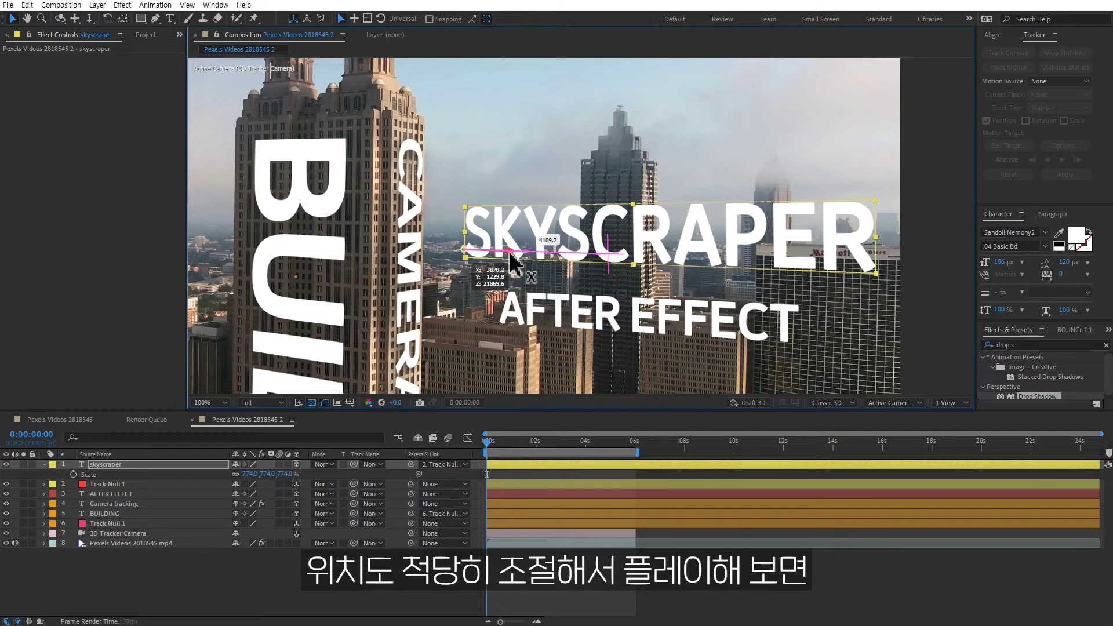
pyautogui.click(604, 584)
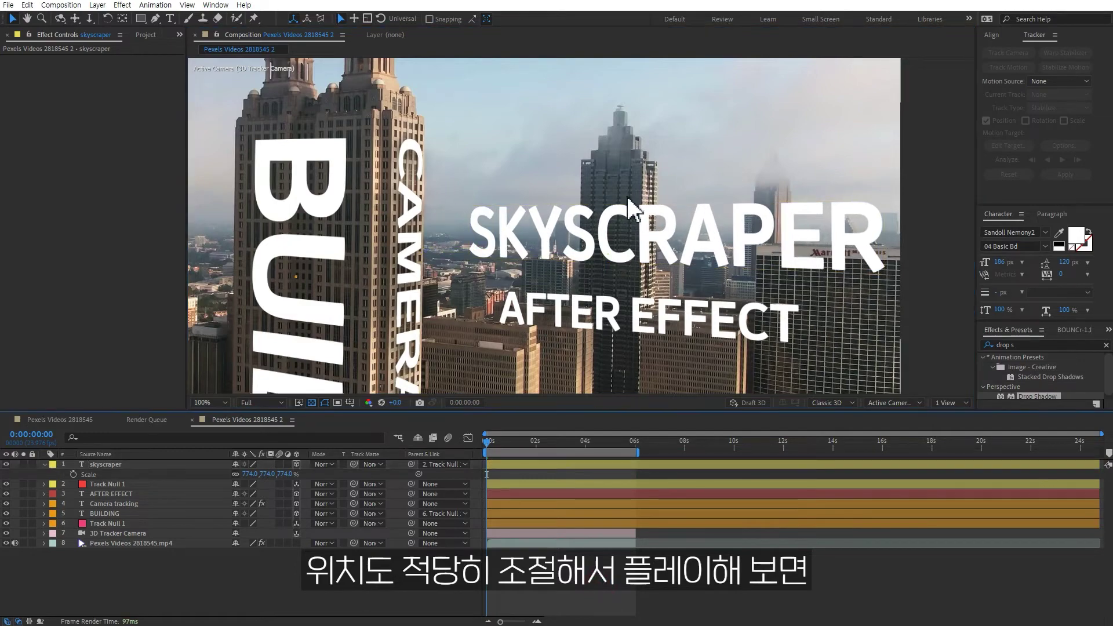
pyautogui.press(',')
pyautogui.press(',')
pyautogui.press('space')
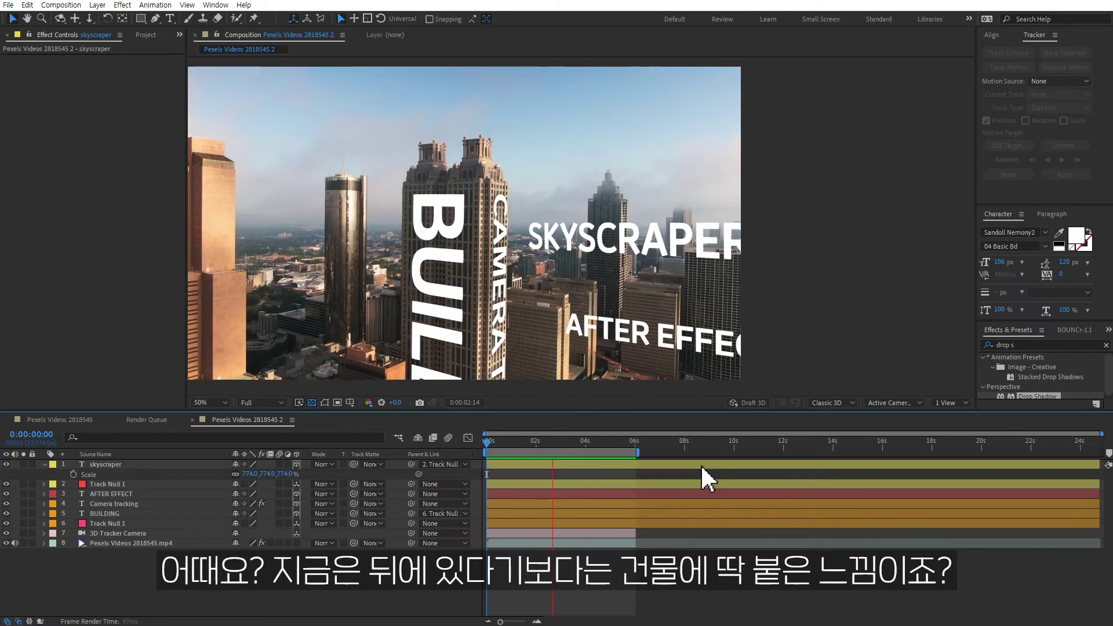
pyautogui.press('space')
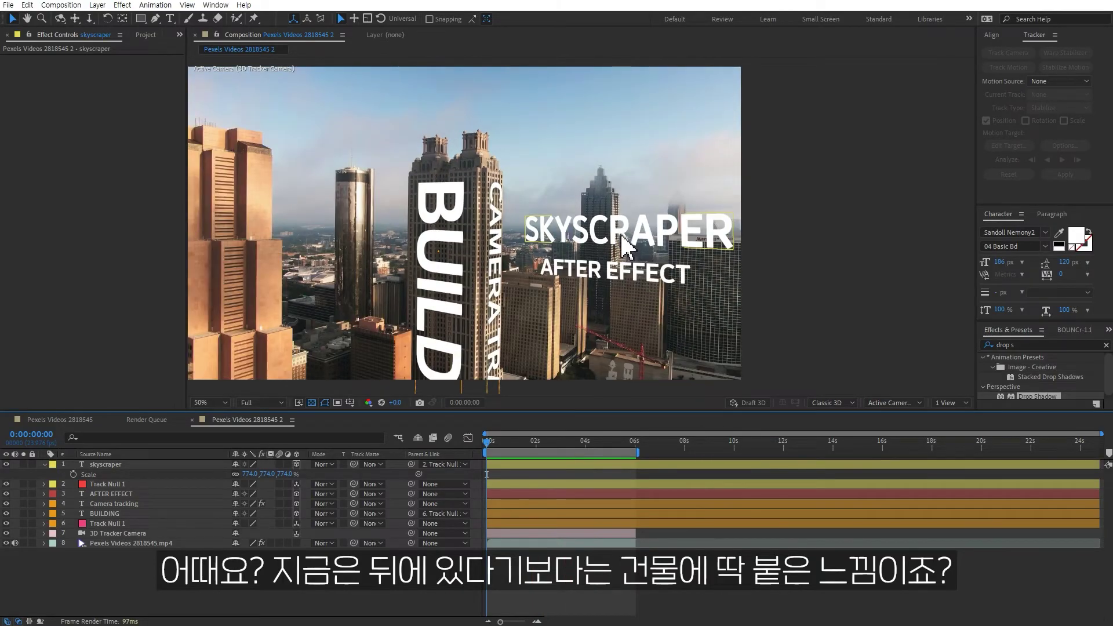
# - Shift SKYSCRAPER right and push it farther back among distant buildings, then preview
pyautogui.click(619, 249)
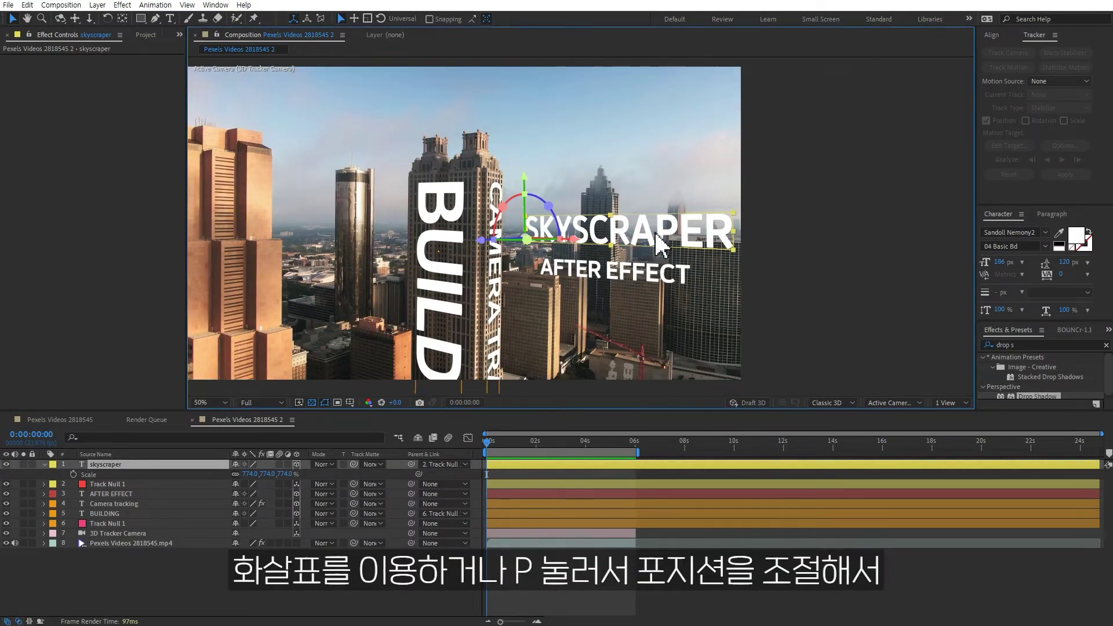
pyautogui.press('p')
pyautogui.moveTo(241, 474); pyautogui.dragTo(1001, 392)
pyautogui.moveTo(571, 239)
pyautogui.mouseDown()
pyautogui.moveTo(597, 240)
pyautogui.moveTo(562, 240)
pyautogui.mouseUp()
pyautogui.moveTo(538, 191); pyautogui.dragTo(536, 174)
pyautogui.moveTo(589, 232); pyautogui.dragTo(595, 238)
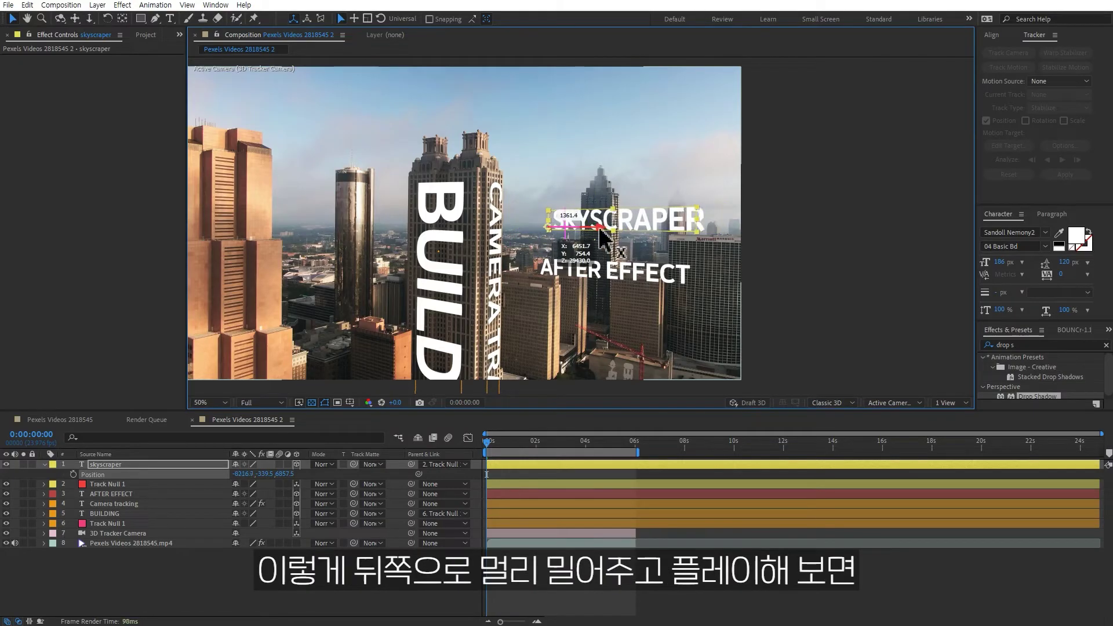
pyautogui.press('s')
pyautogui.click(603, 612)
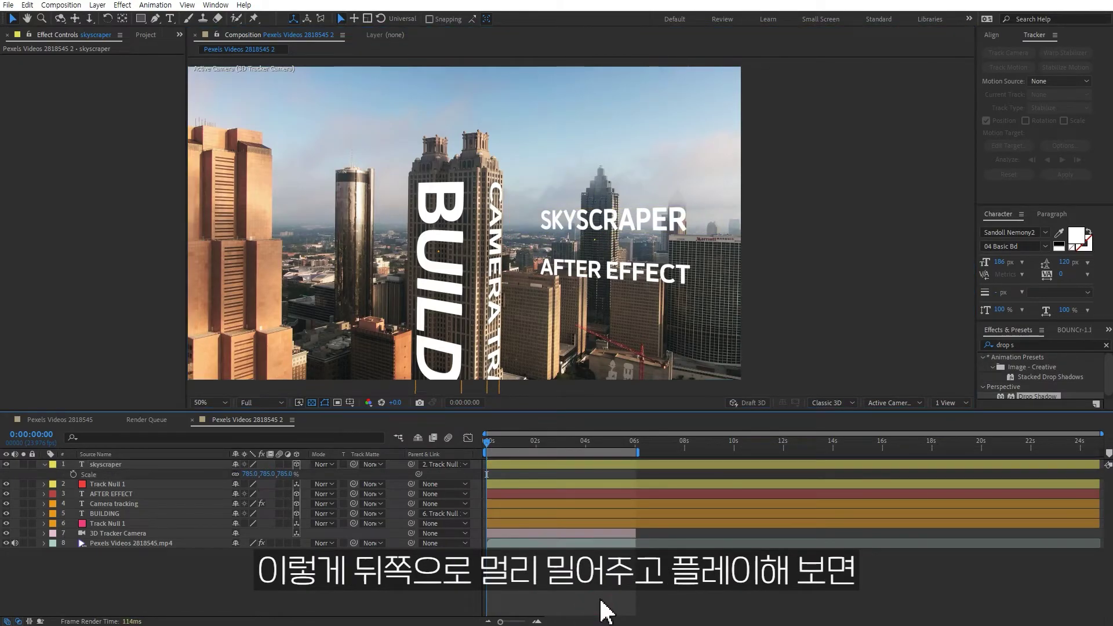
pyautogui.press('space')
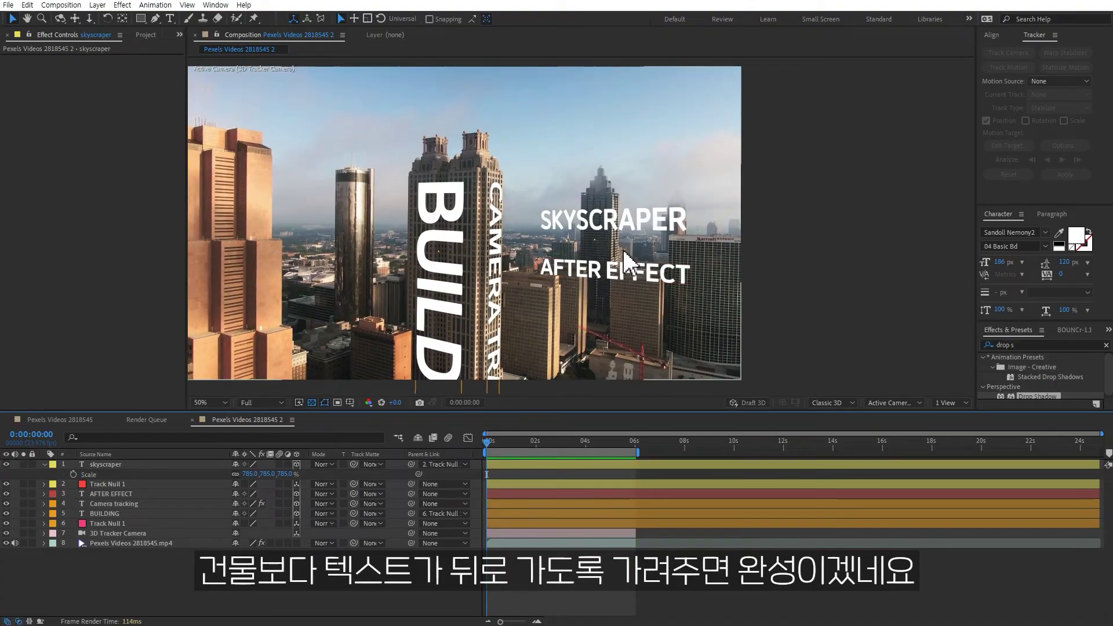
pyautogui.scroll(2, 640, 266)
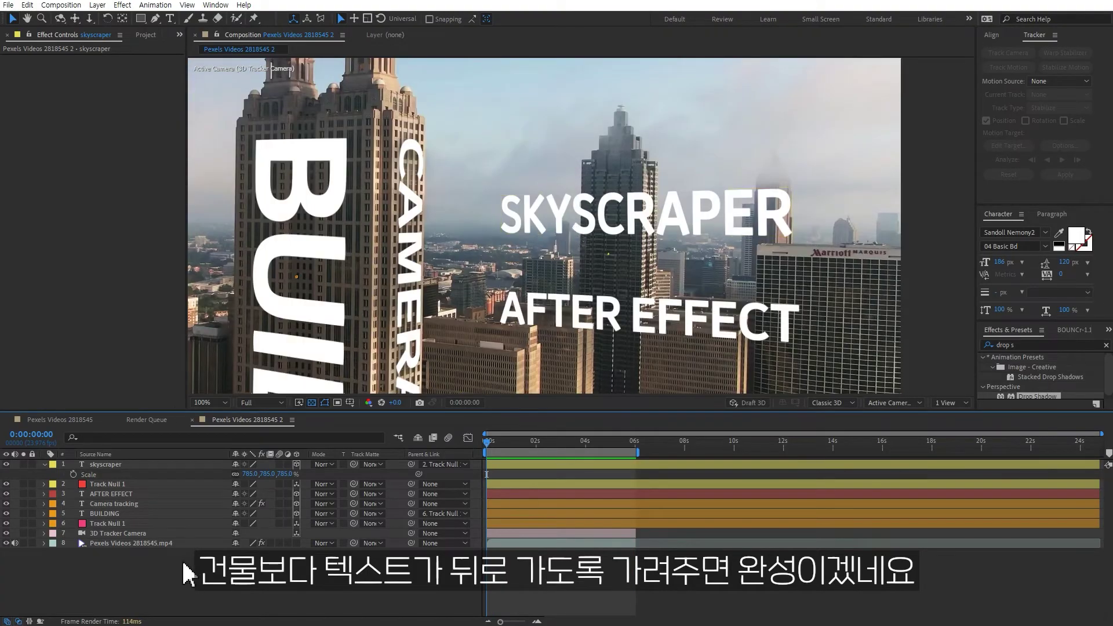
# - Add a new Royal Blue solid layer and hide it
pyautogui.rightClick(192, 576)
pyautogui.moveTo(229, 419)
pyautogui.click(364, 450)
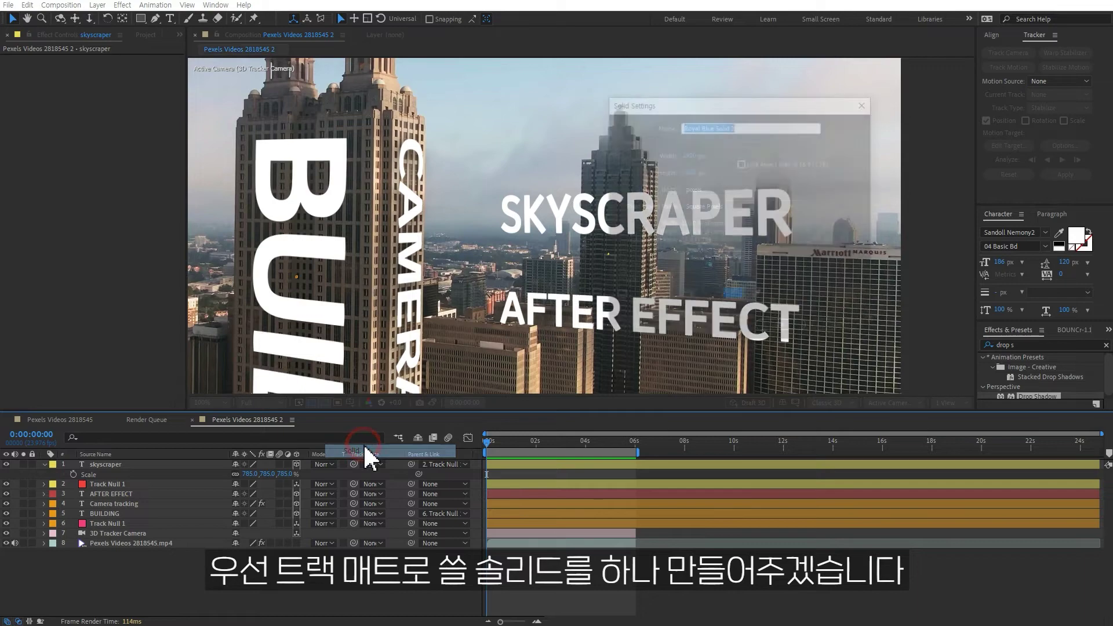
pyautogui.press('Return')
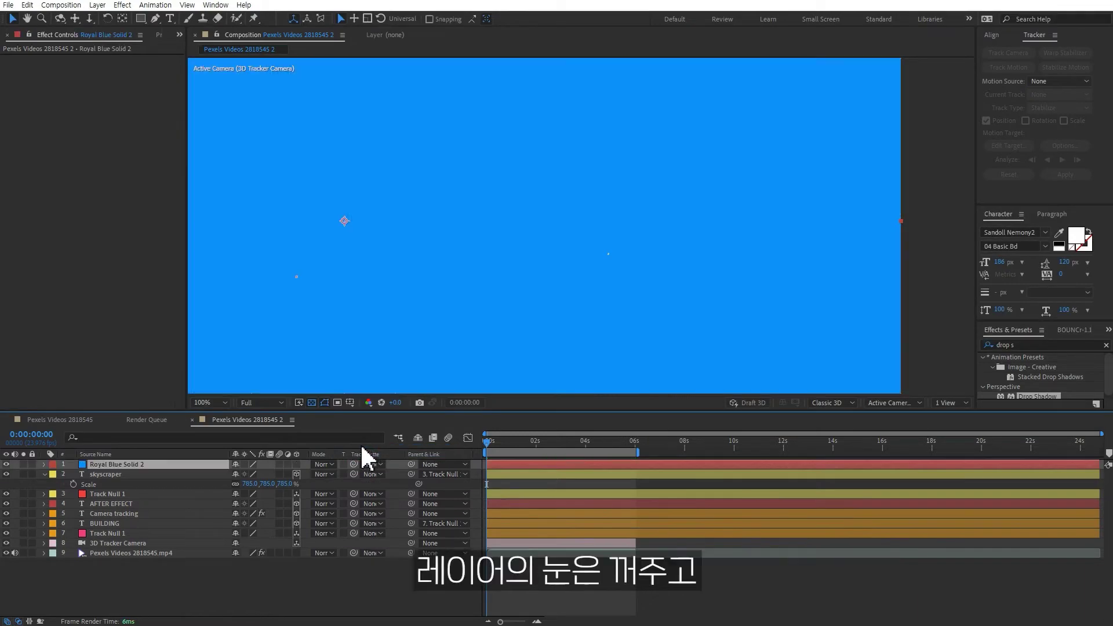
pyautogui.click(6, 465)
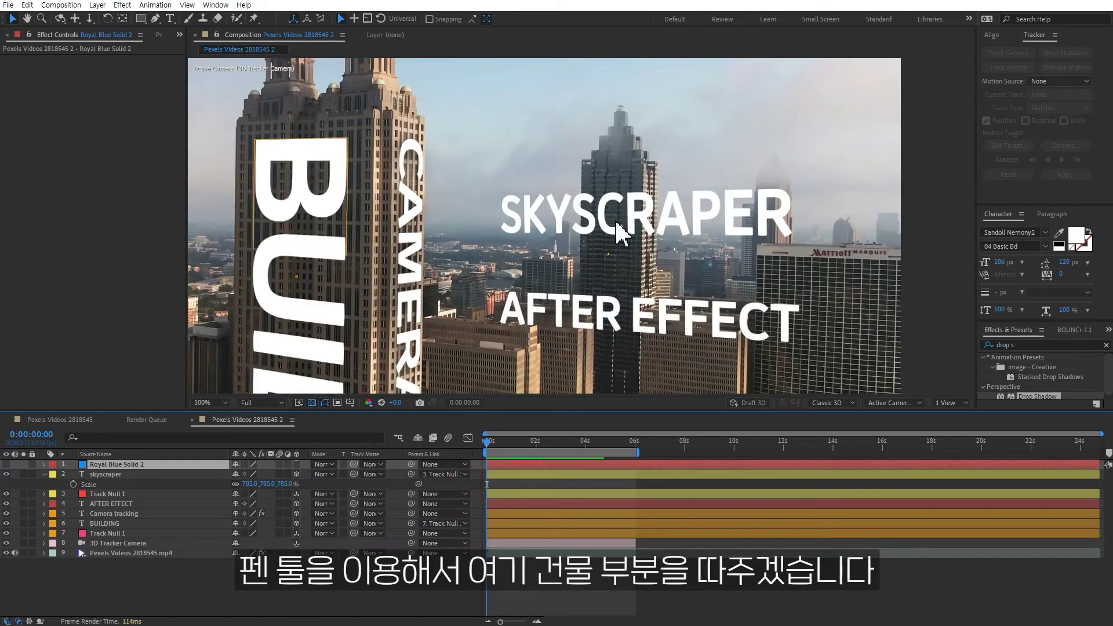
# - Draw a Pen mask around the central building on the solid
pyautogui.press('.')
pyautogui.click(155, 18)
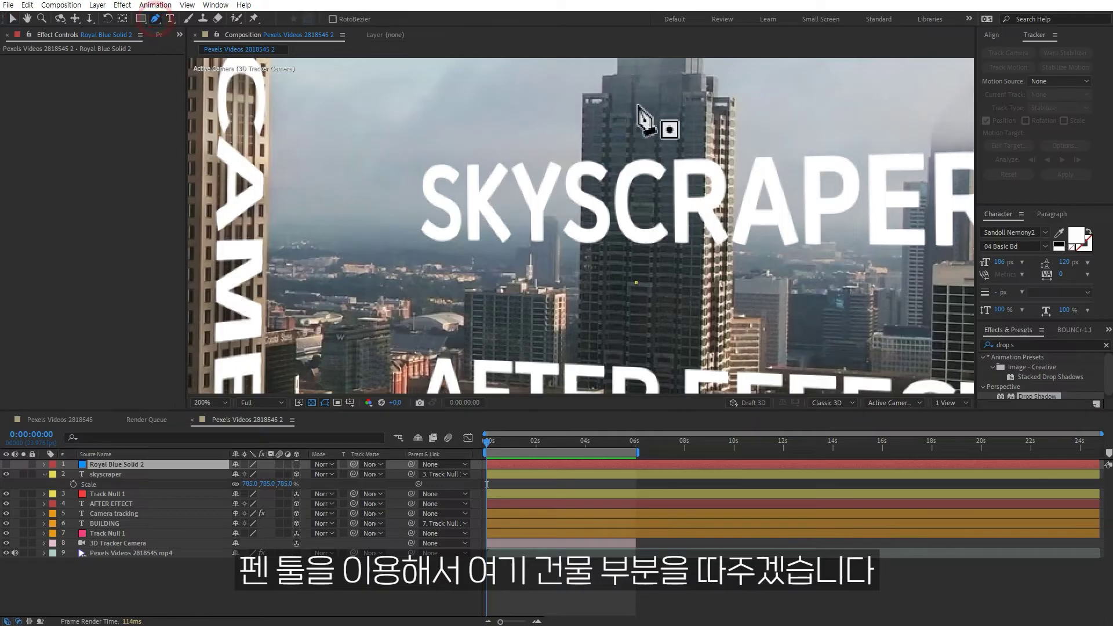
pyautogui.click(582, 106)
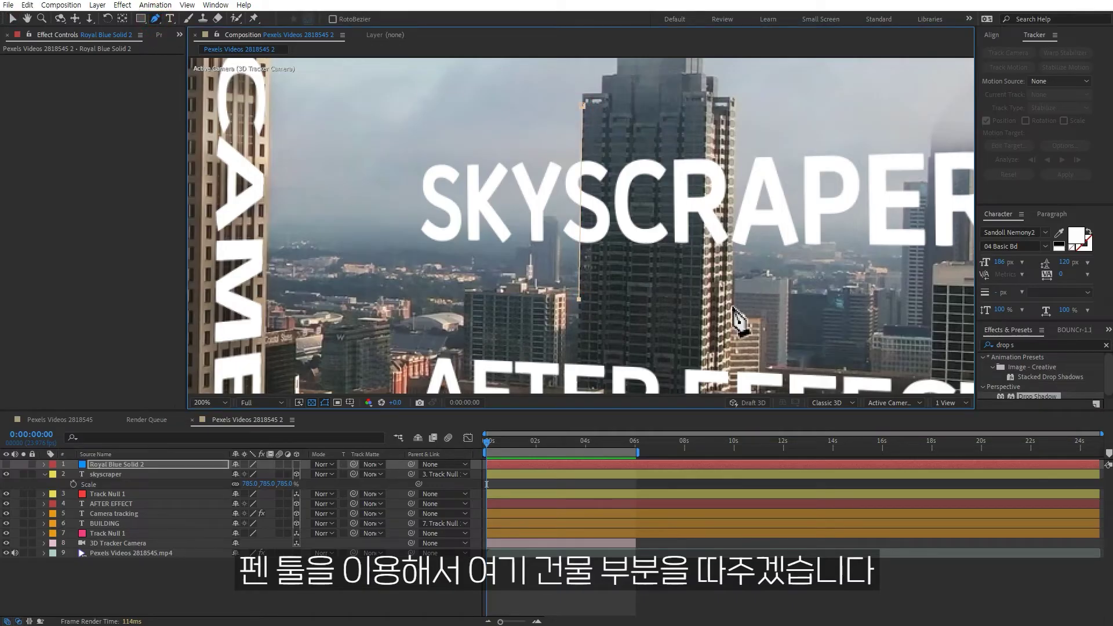
pyautogui.click(584, 107)
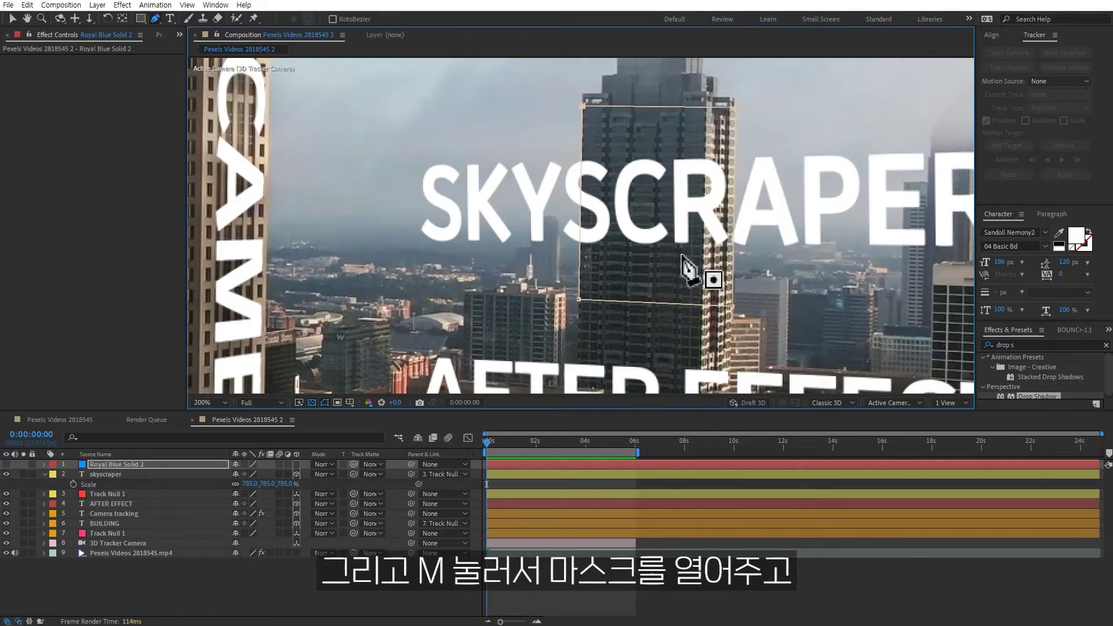
# - Keyframe the mask path at 0 s and move it to follow the building at 2 s
pyautogui.press('m')
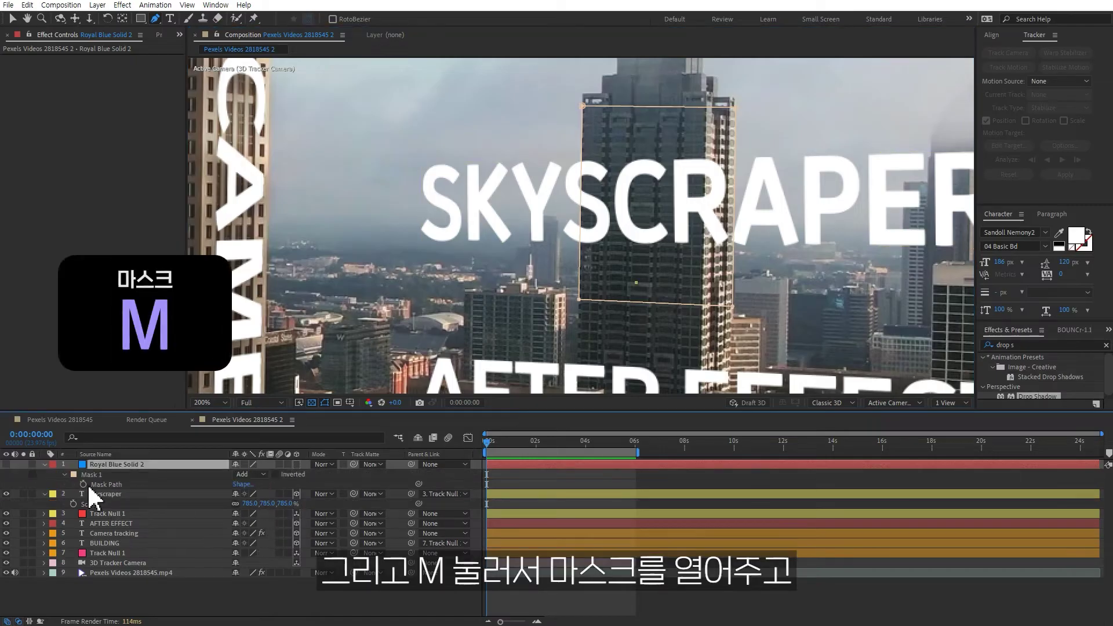
pyautogui.click(83, 484)
pyautogui.click(535, 440)
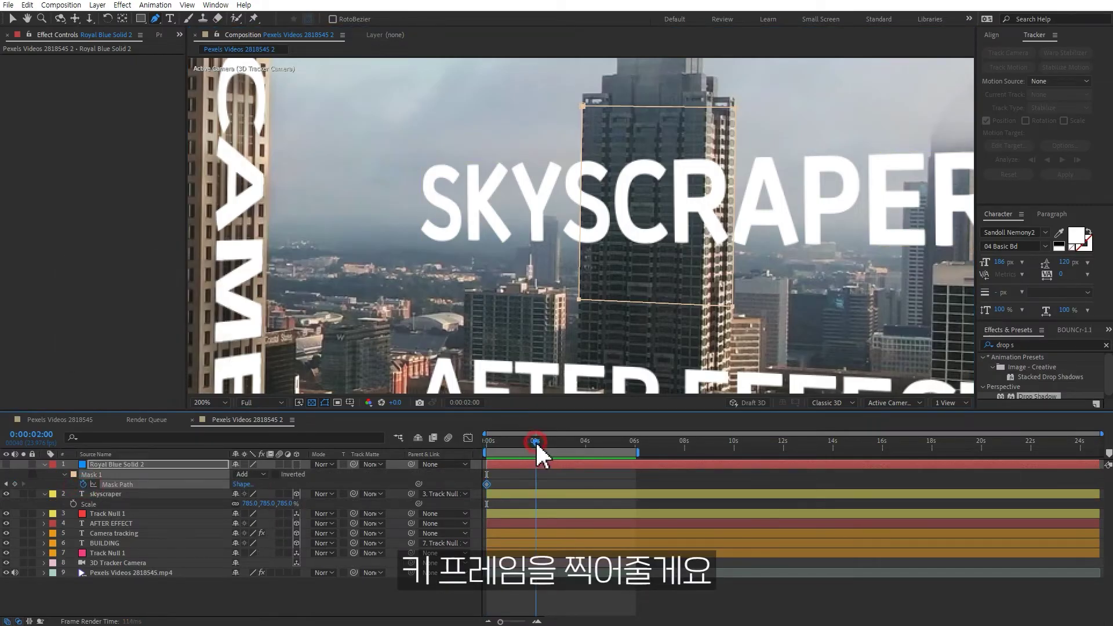
pyautogui.press('v')
pyautogui.doubleClick(585, 105)
pyautogui.moveTo(640, 143); pyautogui.dragTo(661, 157)
pyautogui.click(759, 120)
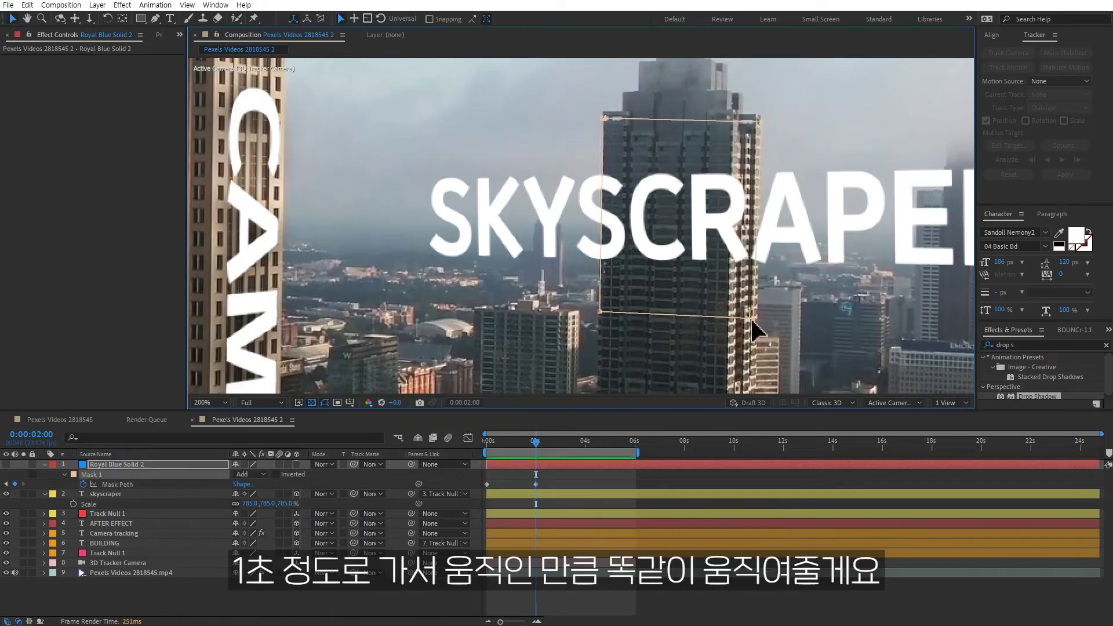
# - Move the mask to track the building at the 4 s and 6 s keyframes
pyautogui.click(585, 444)
pyautogui.moveTo(729, 305); pyautogui.dragTo(752, 317)
pyautogui.click(777, 332)
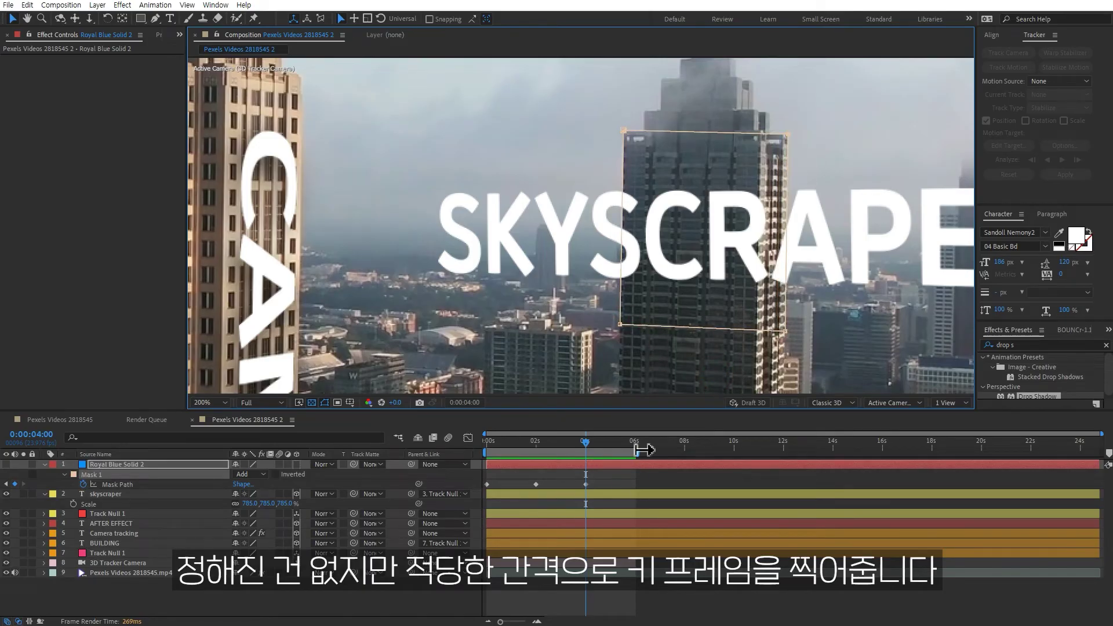
pyautogui.click(635, 445)
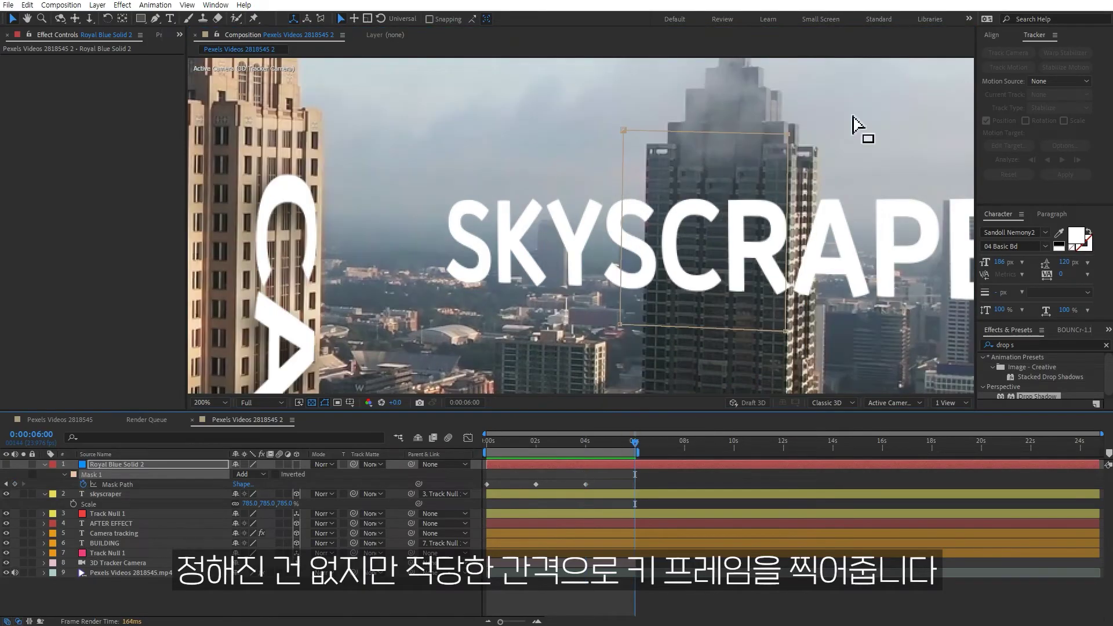
pyautogui.moveTo(762, 168)
pyautogui.mouseDown()
pyautogui.moveTo(785, 186)
pyautogui.moveTo(819, 151)
pyautogui.mouseUp()
pyautogui.moveTo(808, 350); pyautogui.dragTo(815, 352)
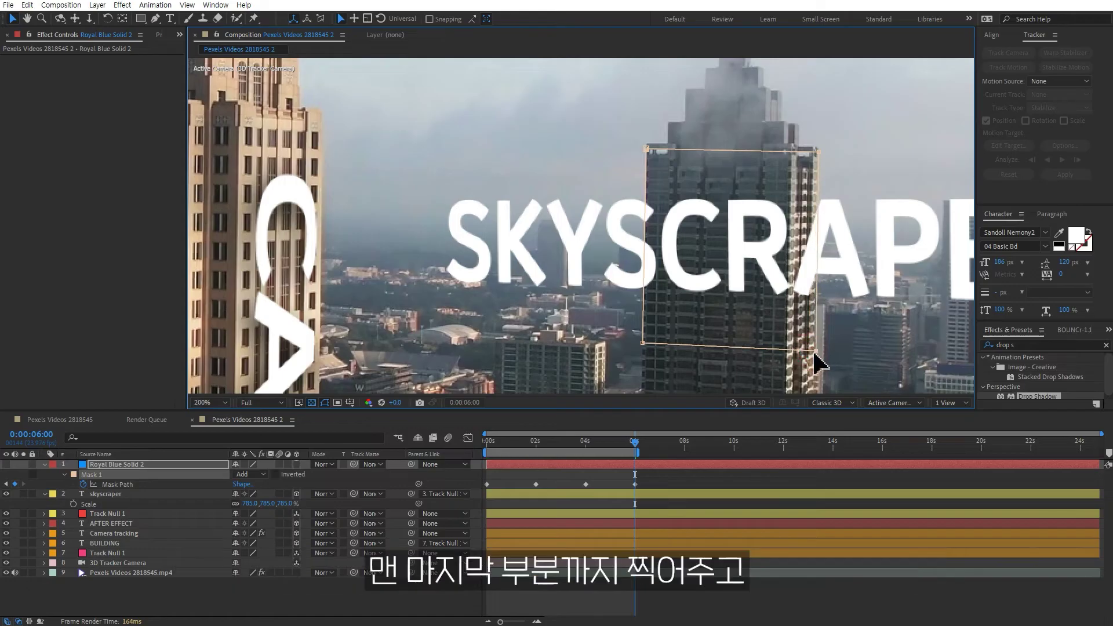
pyautogui.click(578, 609)
pyautogui.scroll(-2, 738, 264)
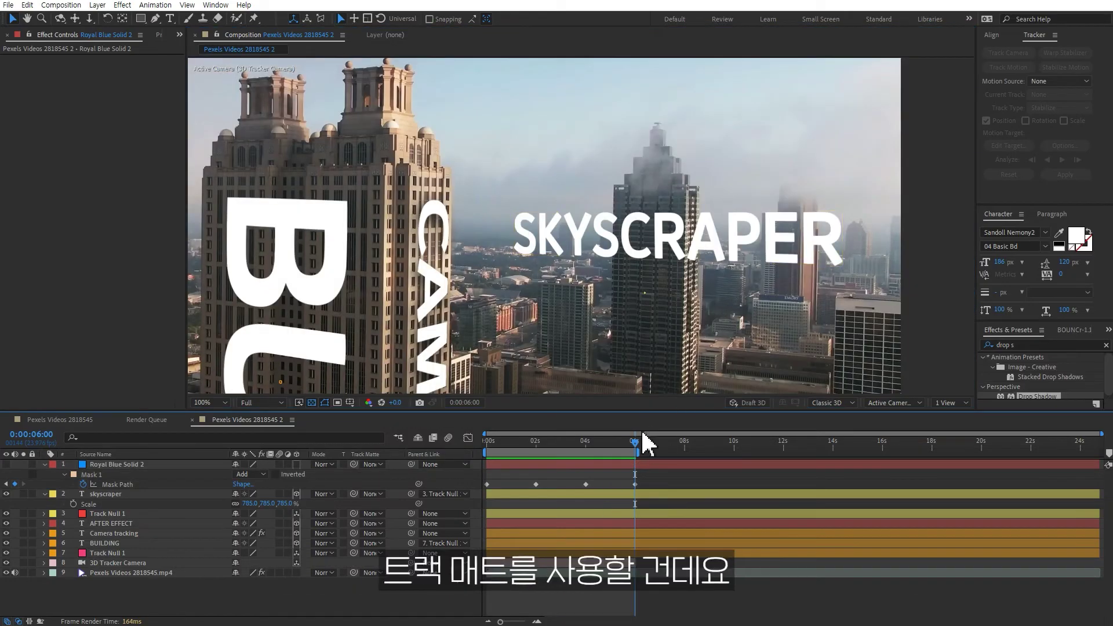
# - Set Royal Blue Solid 2 as SKYSCRAPER's inverted track matte so the tower hides it
pyautogui.click(609, 464)
pyautogui.moveTo(635, 440); pyautogui.dragTo(483, 437)
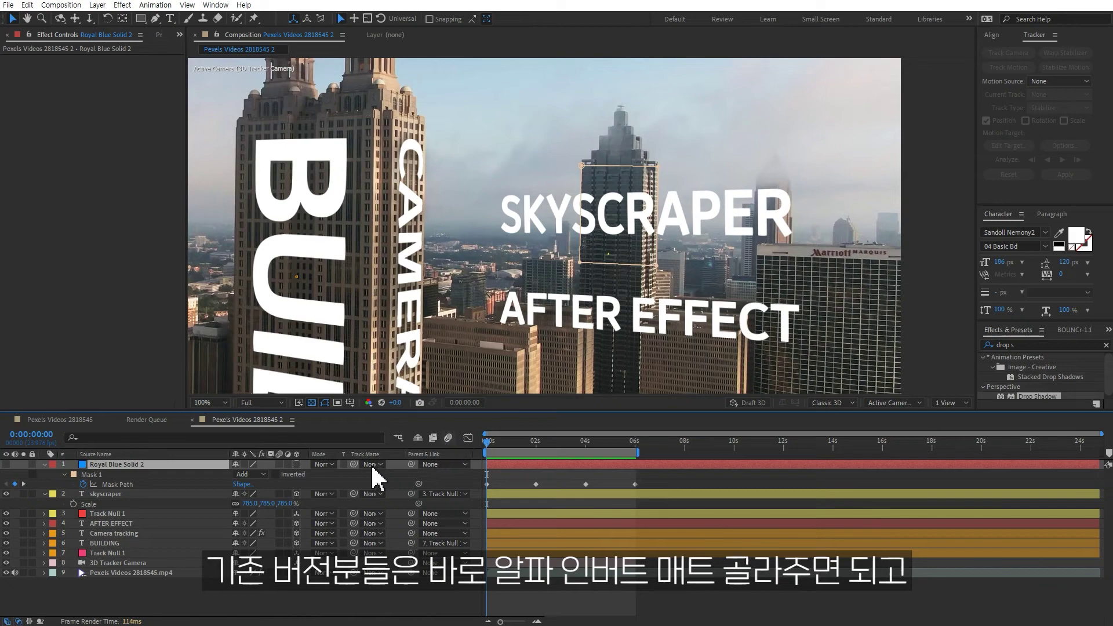
pyautogui.click(162, 494)
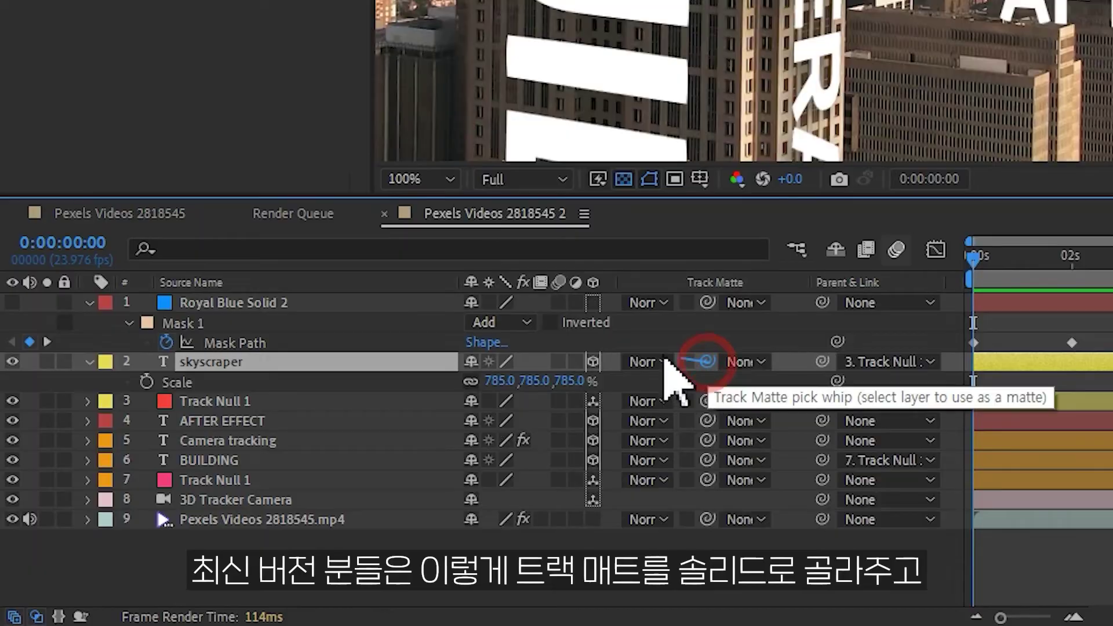
pyautogui.moveTo(353, 494); pyautogui.dragTo(187, 470)
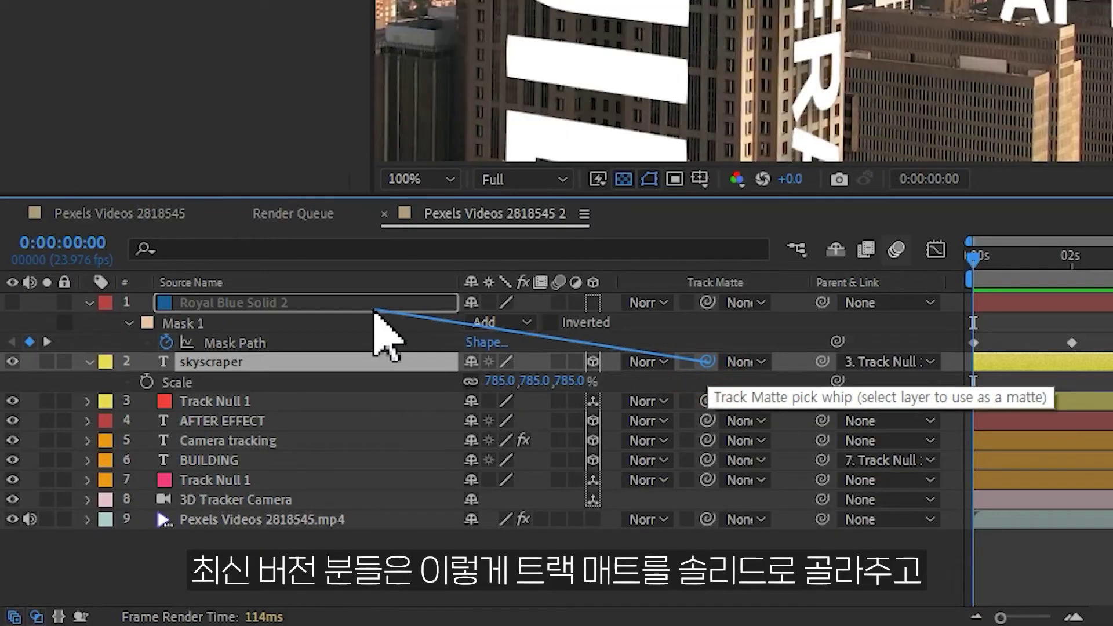
pyautogui.moveTo(374, 313); pyautogui.dragTo(365, 312)
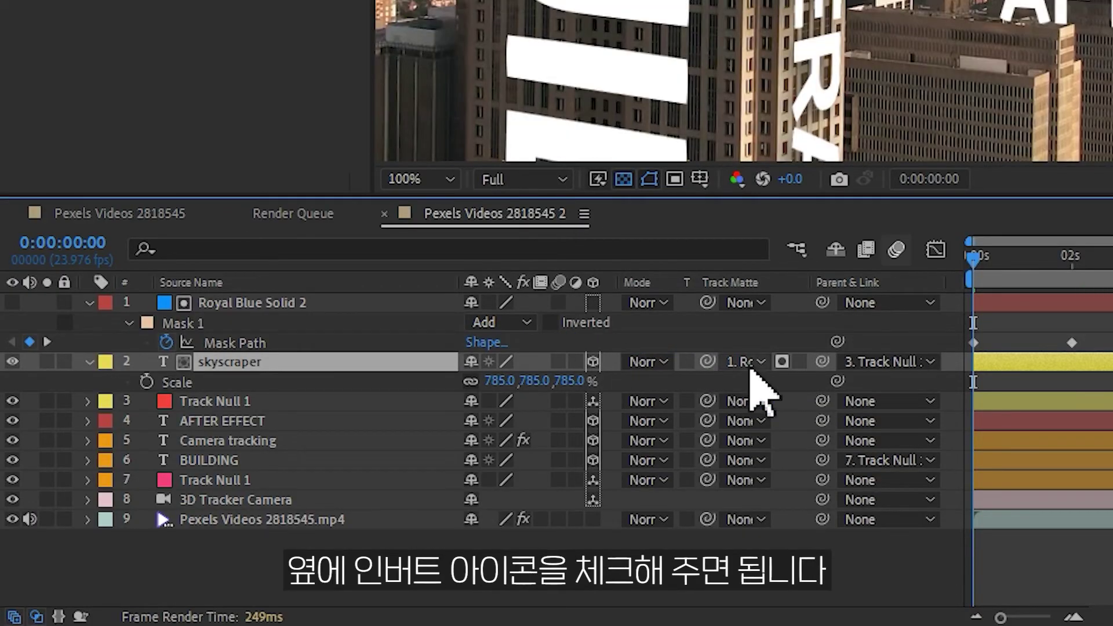
pyautogui.click(799, 362)
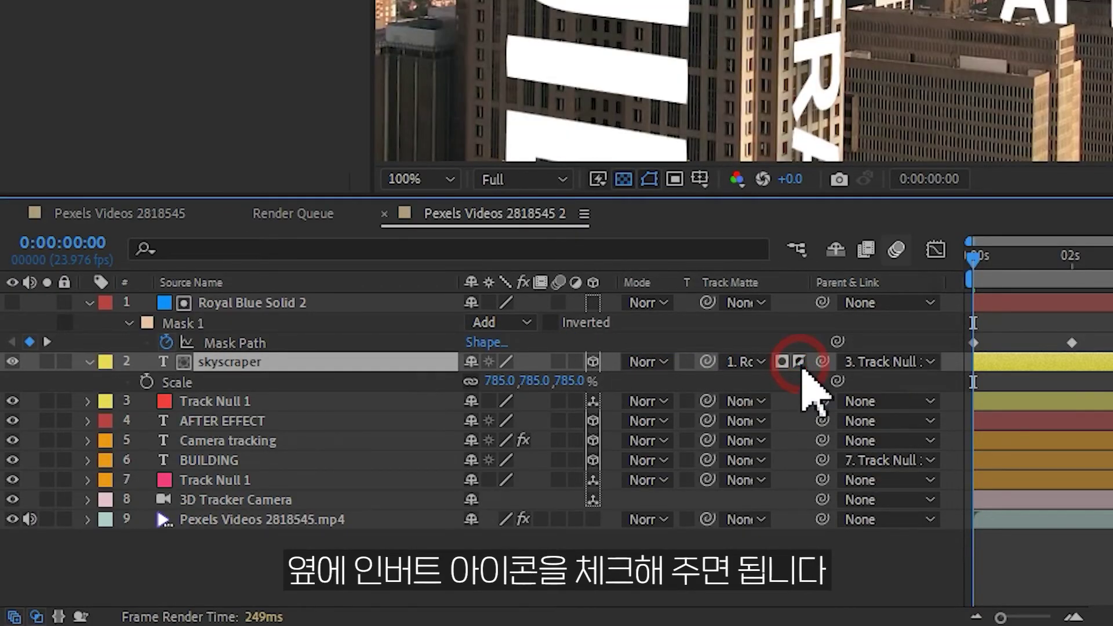
pyautogui.scroll(2, 599, 233)
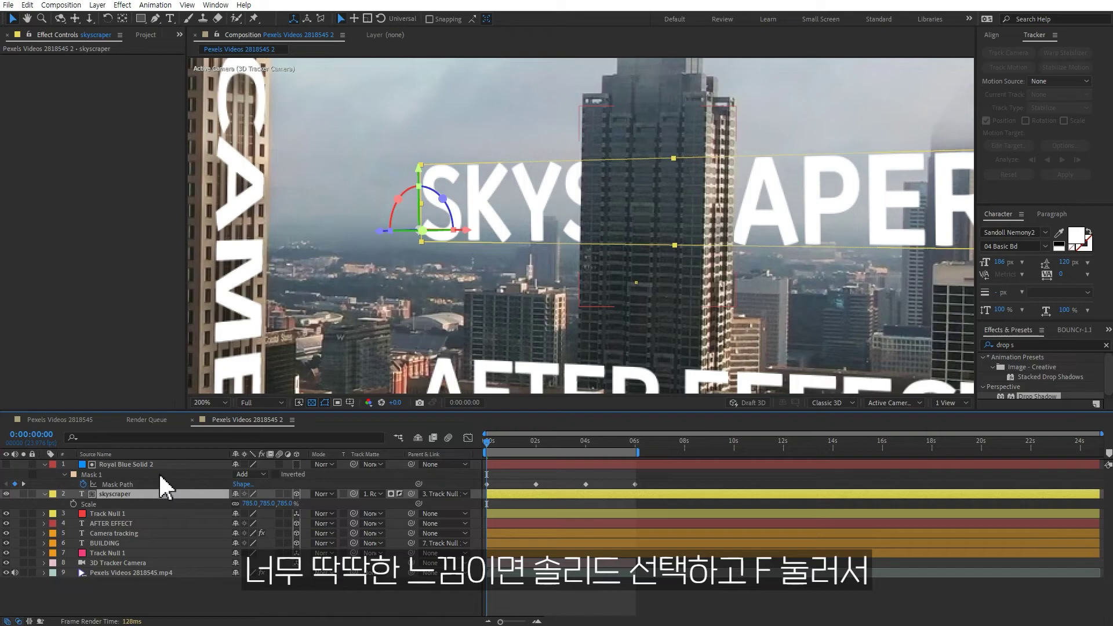
pyautogui.click(147, 464)
pyautogui.press('f')
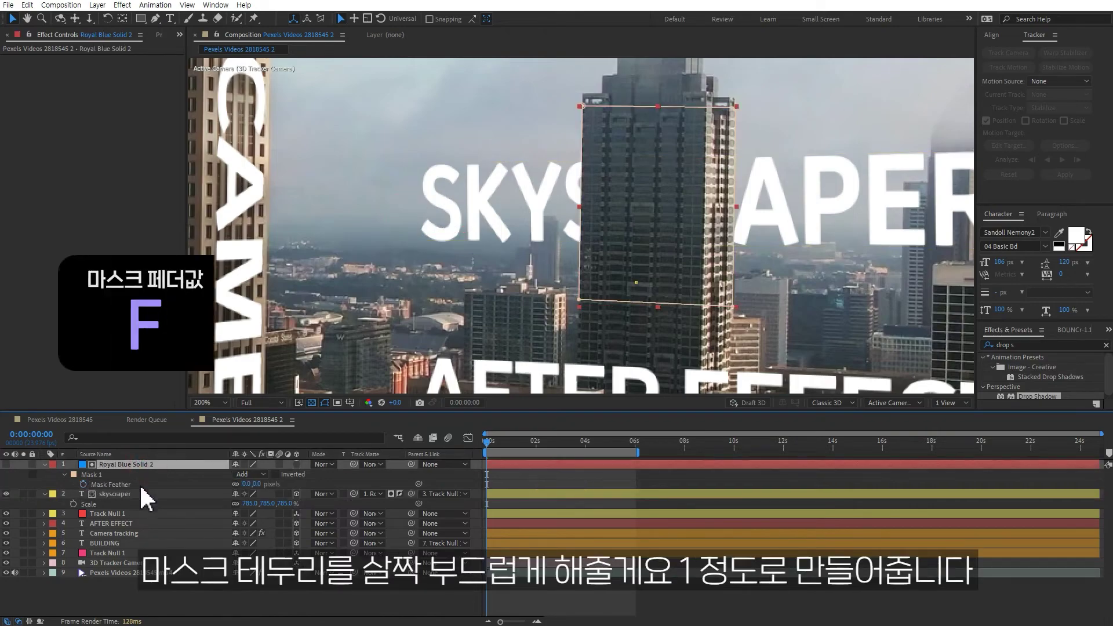
# - Set Mask Feather on Royal Blue Solid 2 to 1 pixel and preview the finished shot
pyautogui.write('1')
pyautogui.press('Return')
pyautogui.scroll(-2, 589, 223)
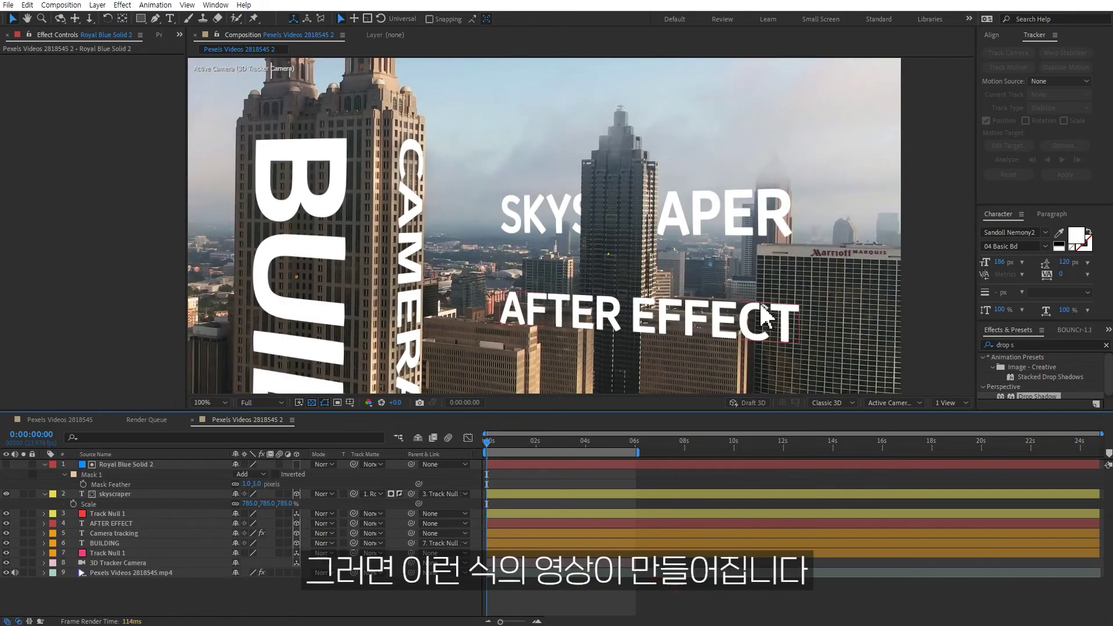
pyautogui.scroll(-2, 870, 373)
pyautogui.press('space')
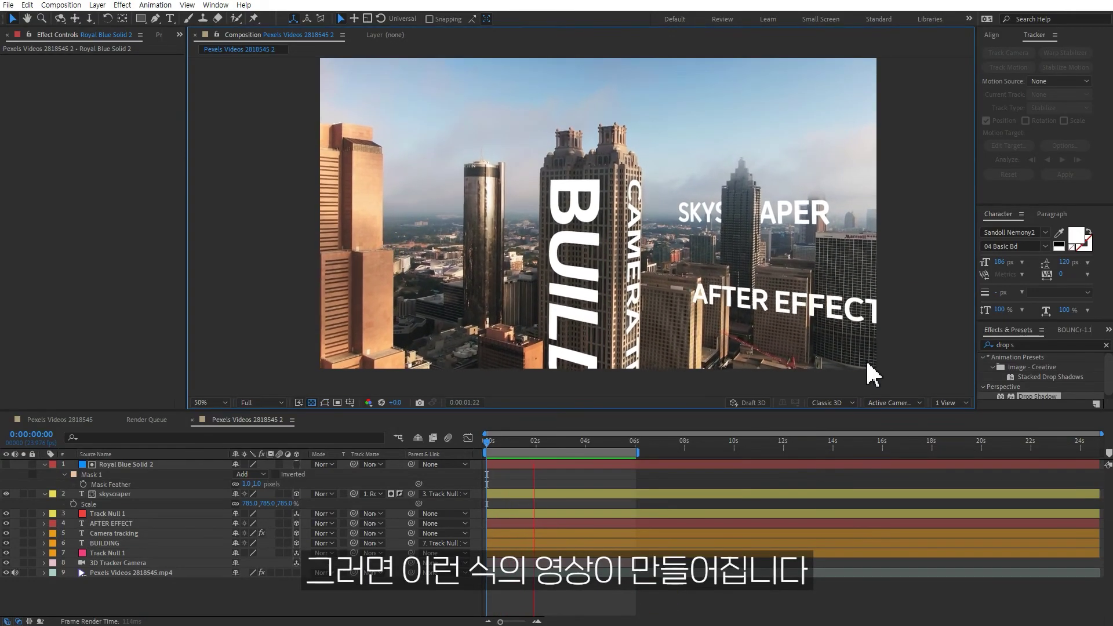